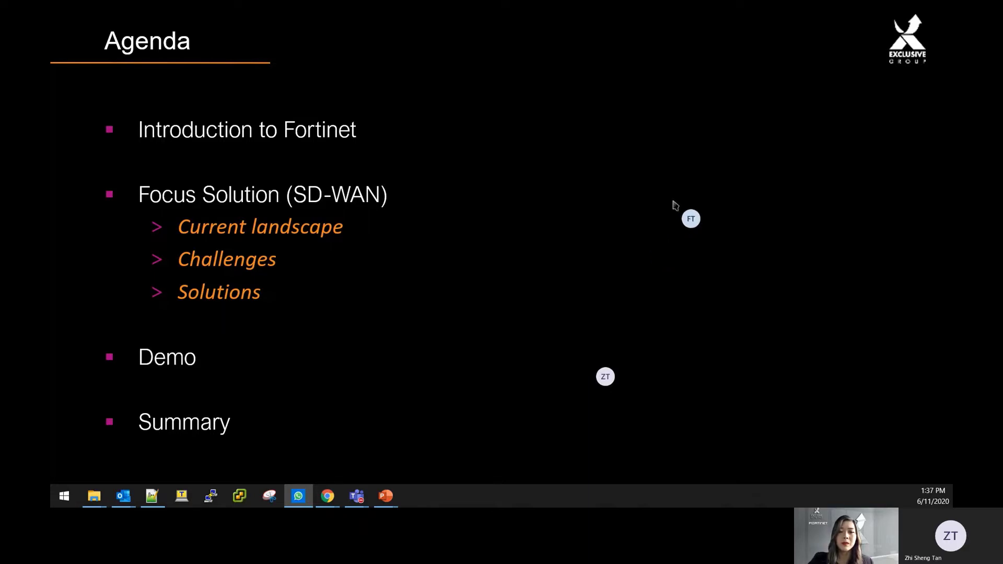
Bring the PowerPoint slideshow back into focus to continue the presentation.
key(alt+Tab)
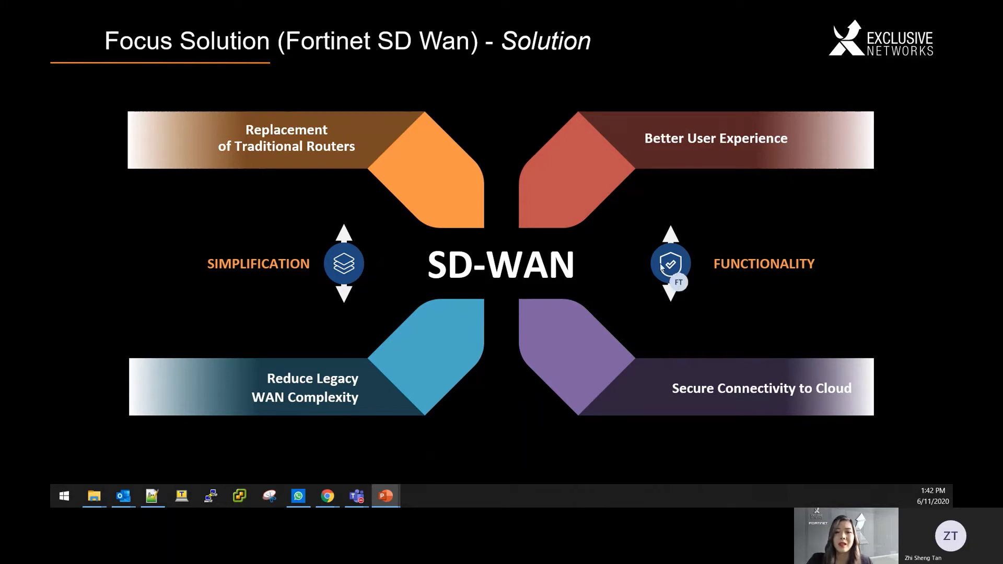
Advance past the Networking Leaders slide to slide 8, Customer Testimonials.
click(626, 273)
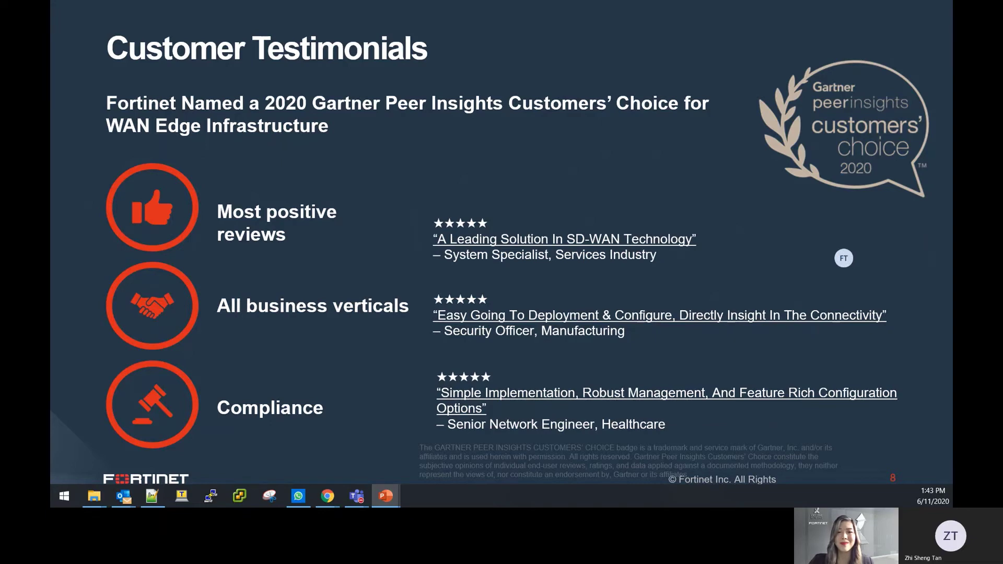
Advance to the DEMO slide and switch to the FortiGate 60E dashboard in Chrome.
key(Right)
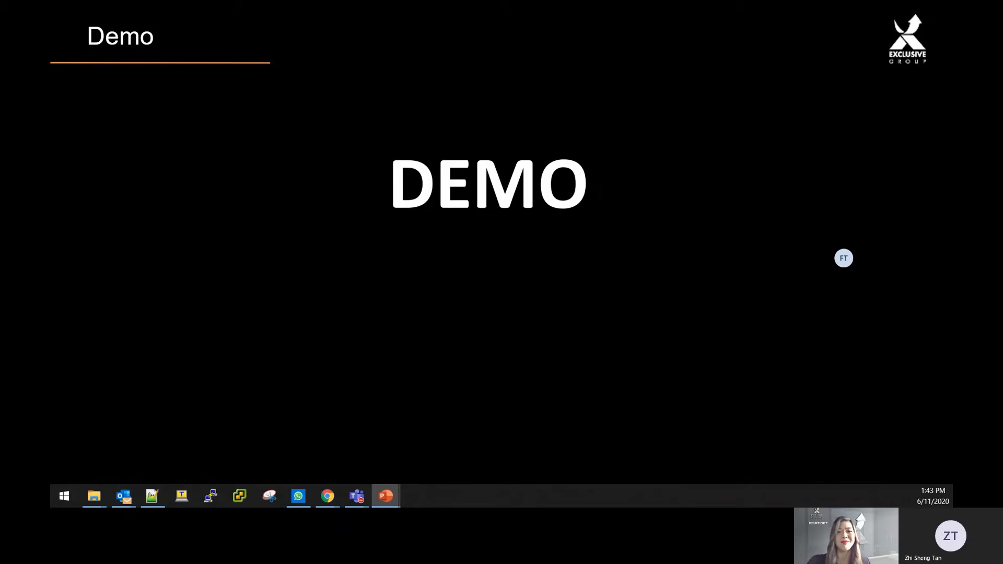
key(alt+Tab)
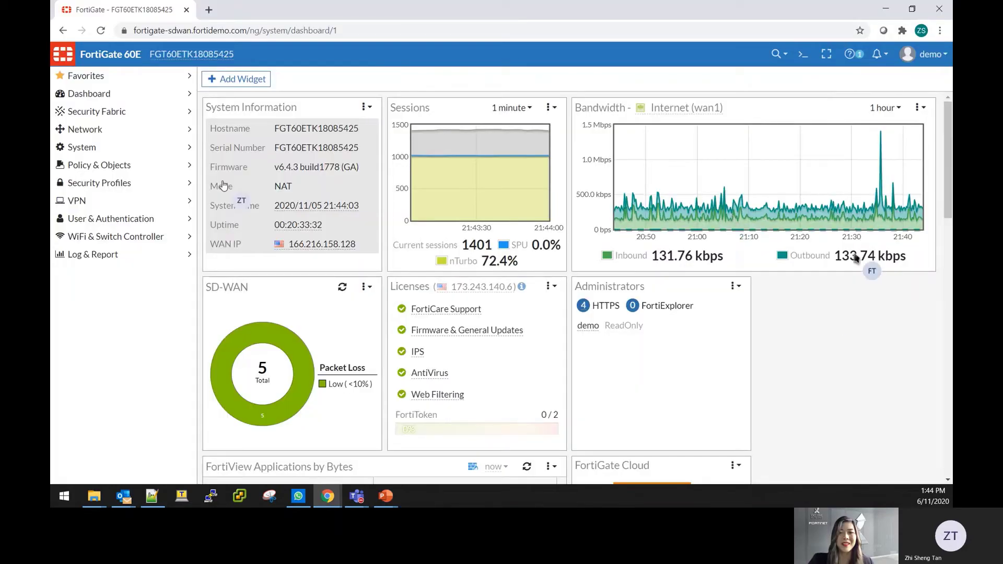
Expand the Network section of the FortiGate sidebar to reveal its SD-WAN pages.
mouse_move(346, 229)
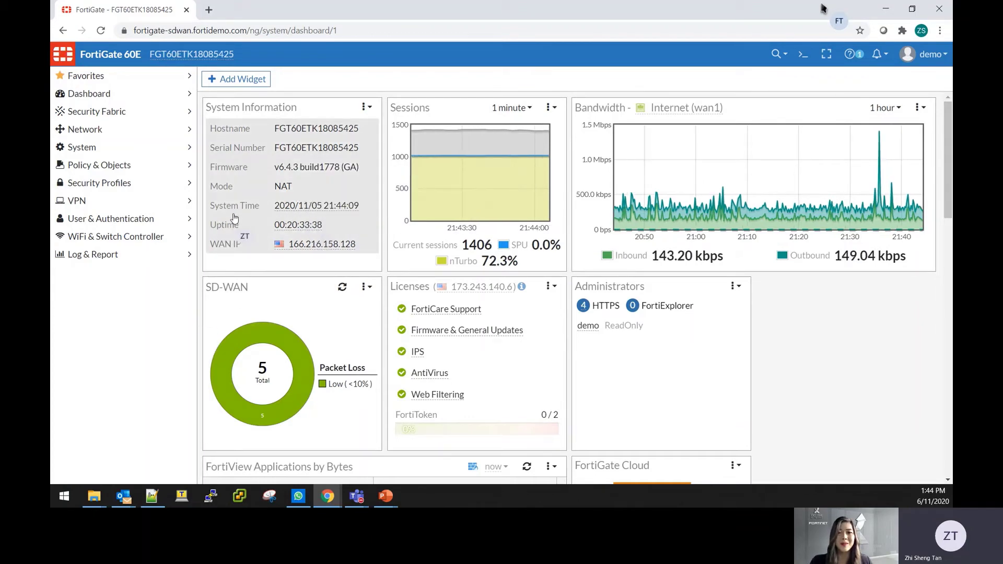
click(127, 137)
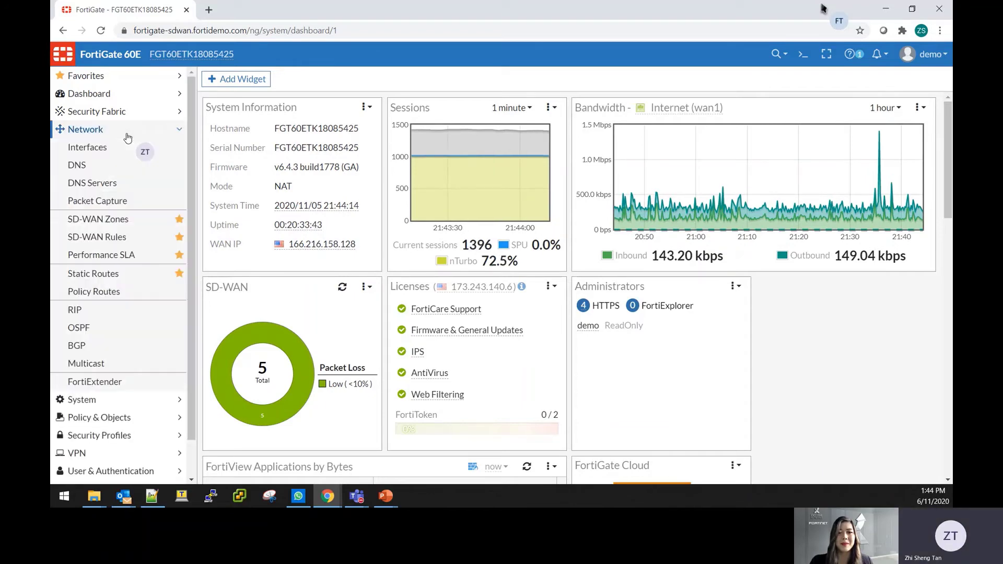
Show the five virtual-wan-link member interfaces in SD-WAN Zones, then list the SD-WAN Rules.
click(131, 223)
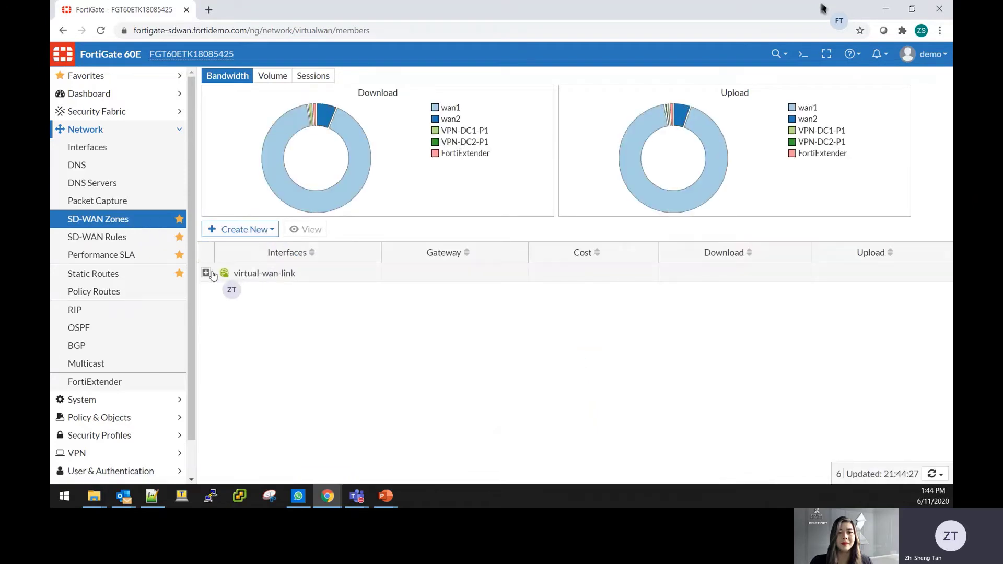
click(206, 273)
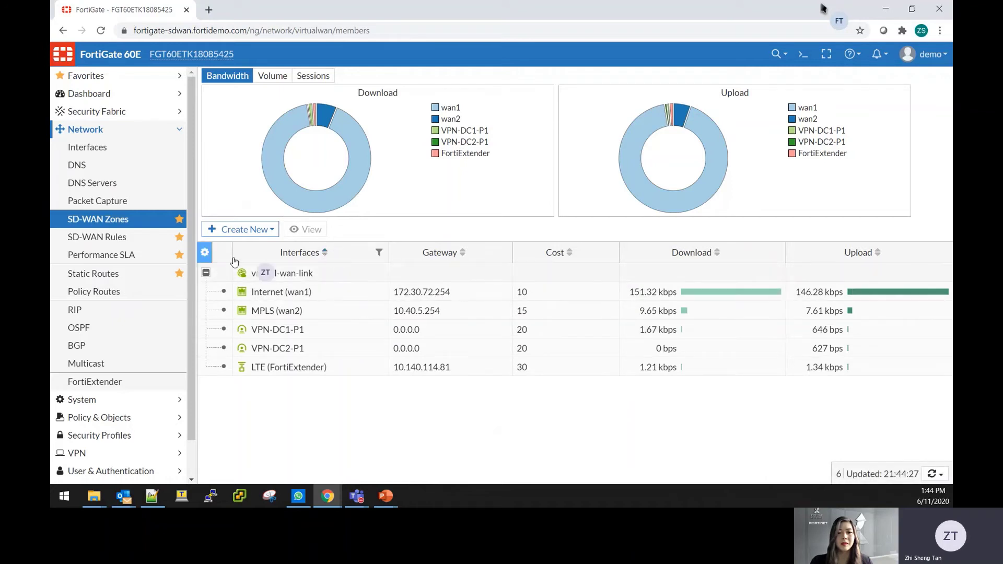
click(131, 240)
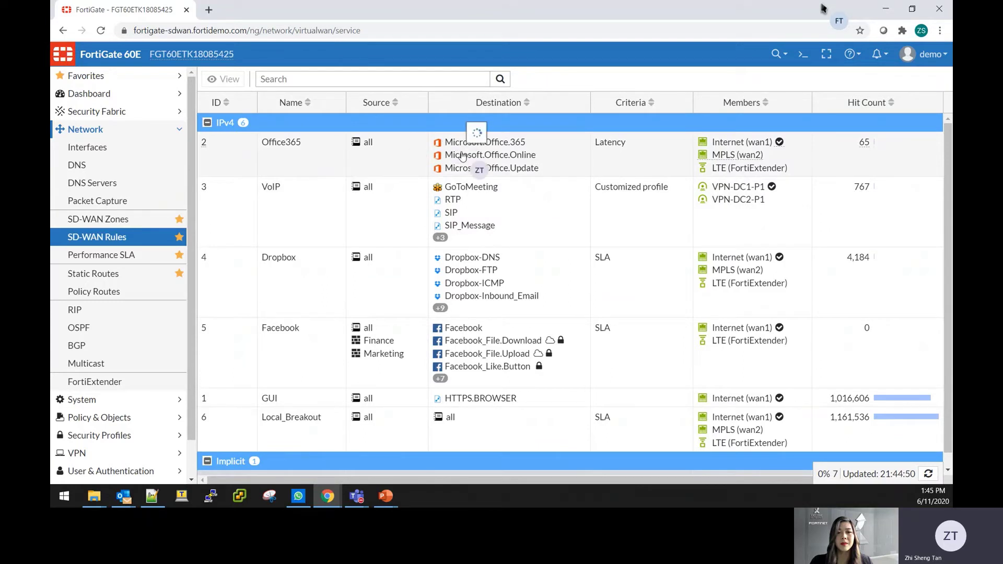
mouse_move(516, 158)
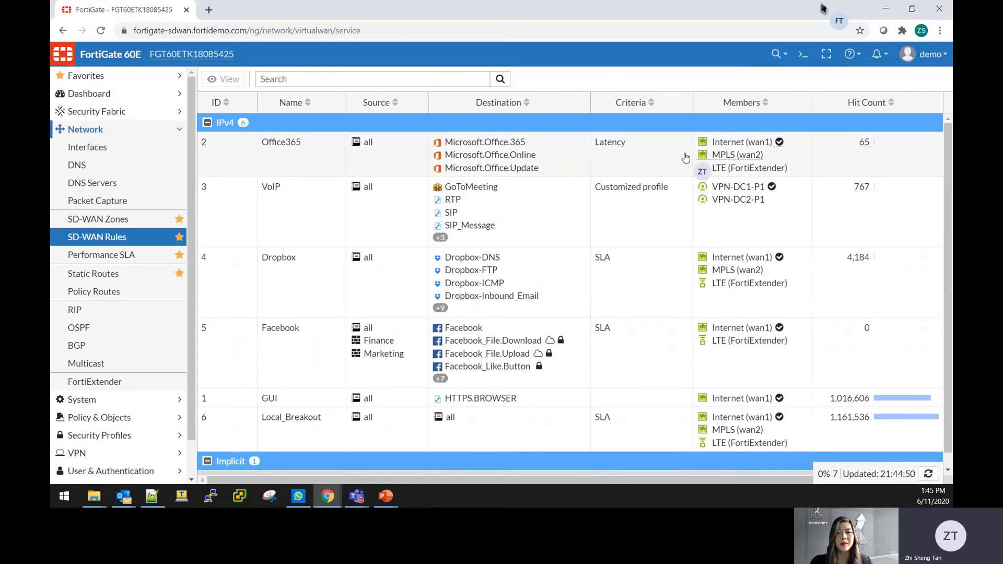
mouse_move(723, 156)
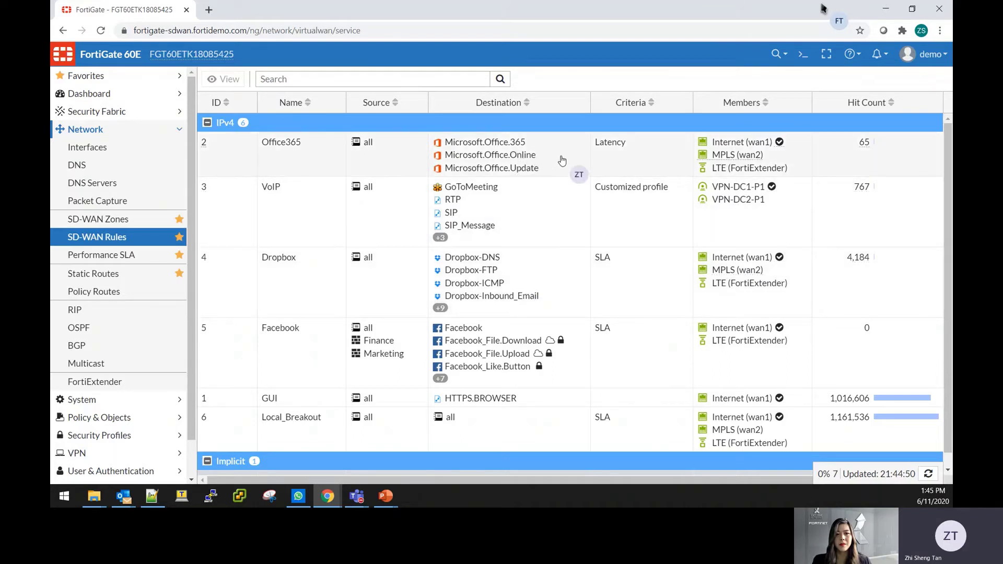
Edit the Office365 SD-WAN rule and browse its Application entries, closing without adding any.
double_click(562, 160)
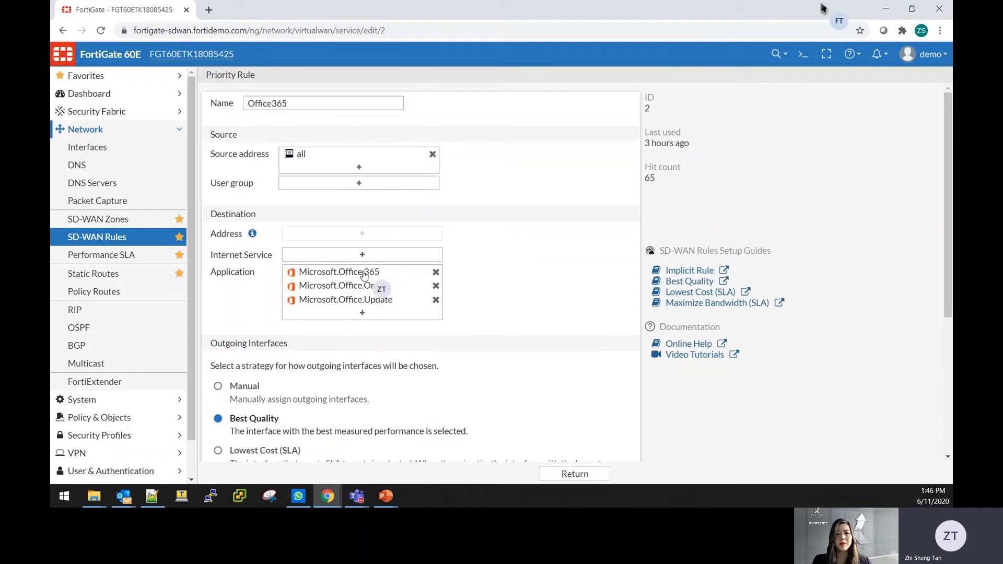
mouse_move(377, 291)
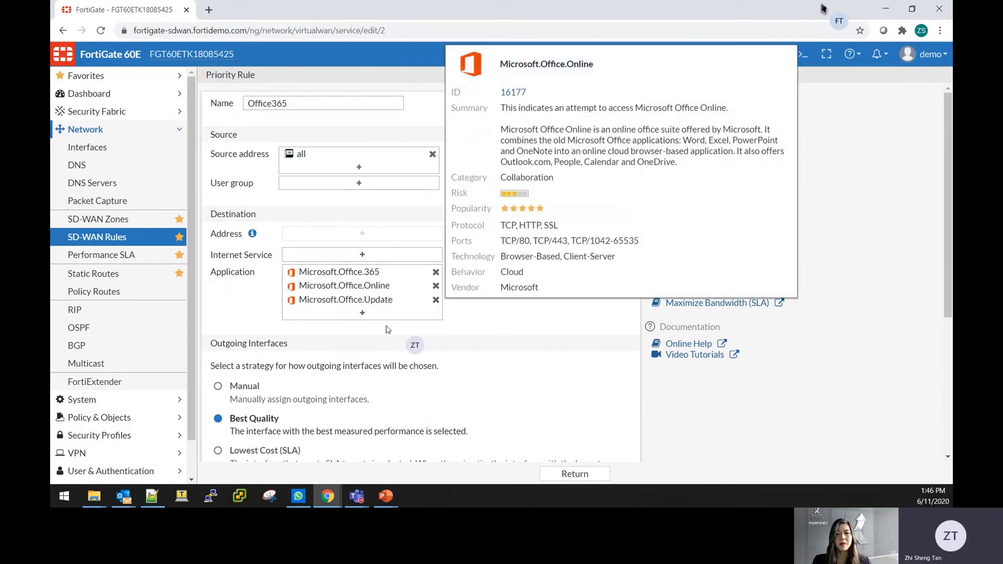
click(364, 314)
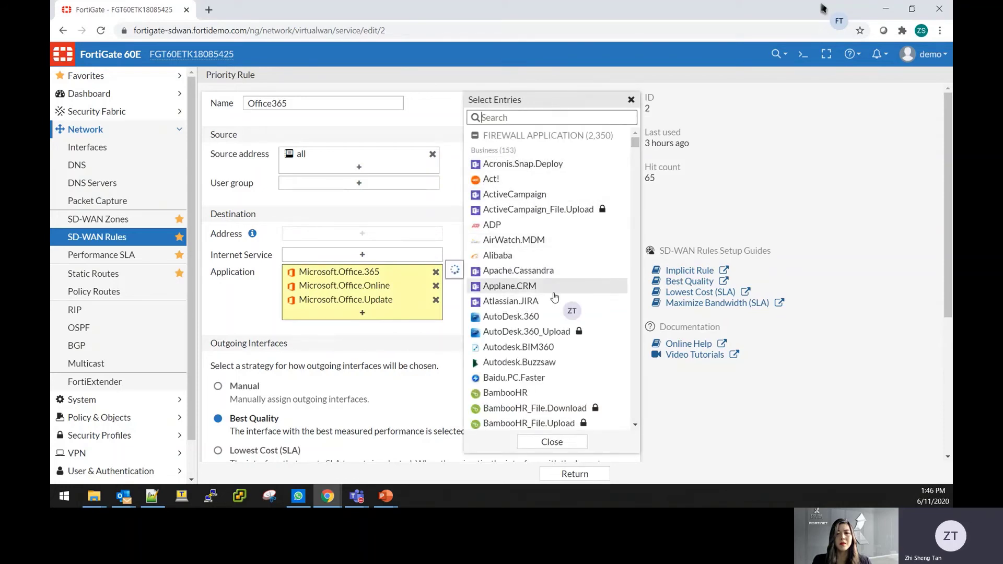
scroll(555, 296, down, 10)
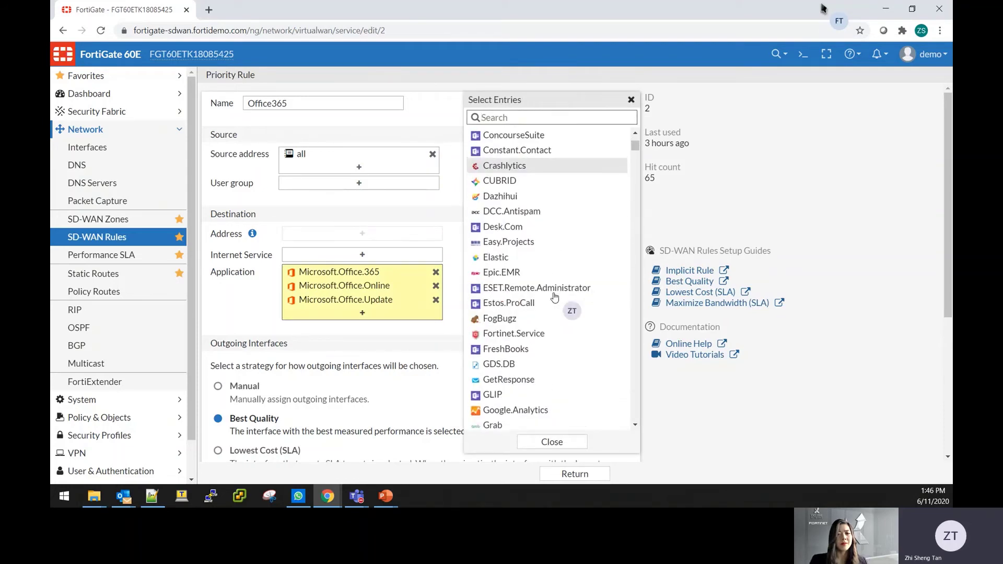
scroll(555, 297, down, 15)
scroll(543, 313, right, 2)
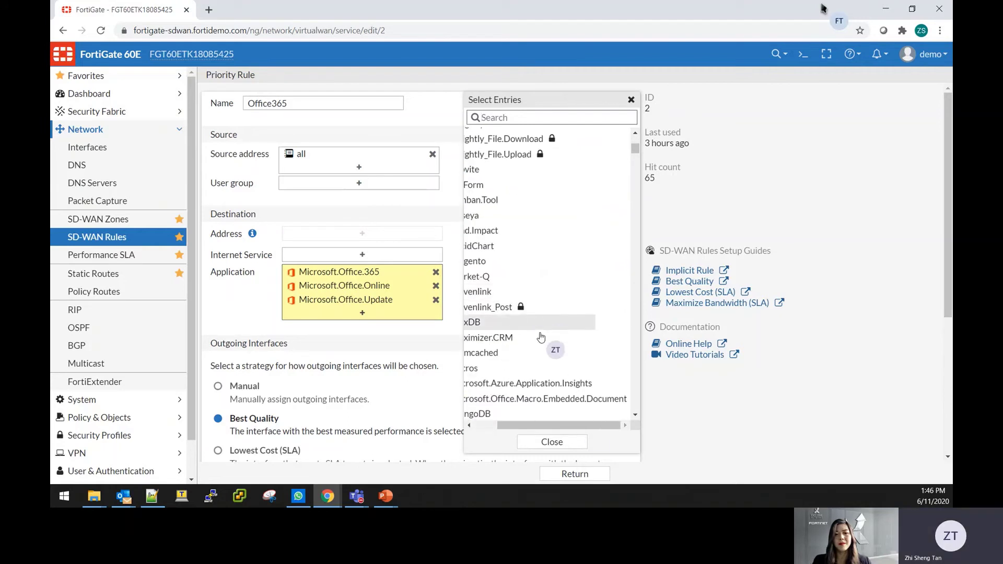
scroll(538, 425, left, 2)
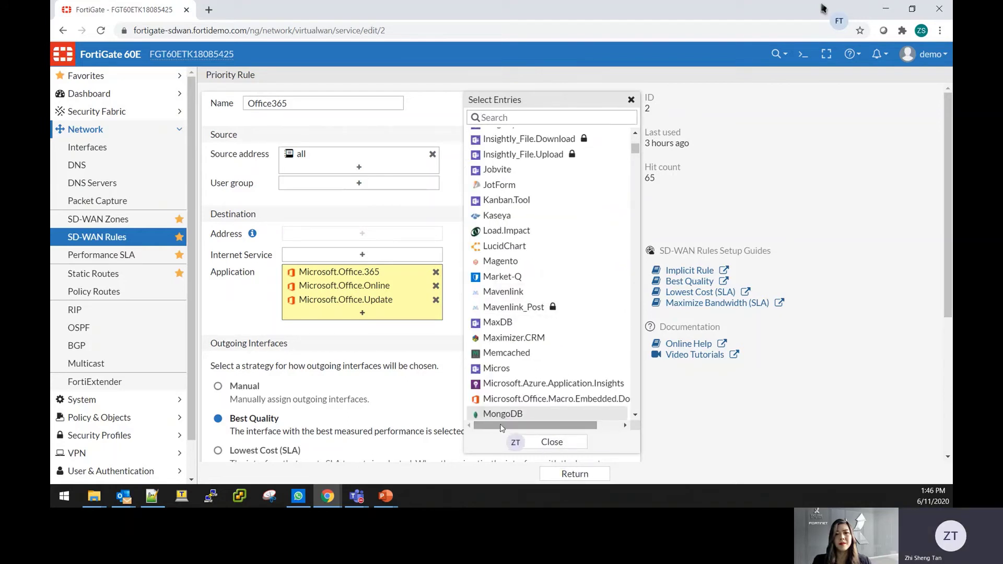
click(537, 443)
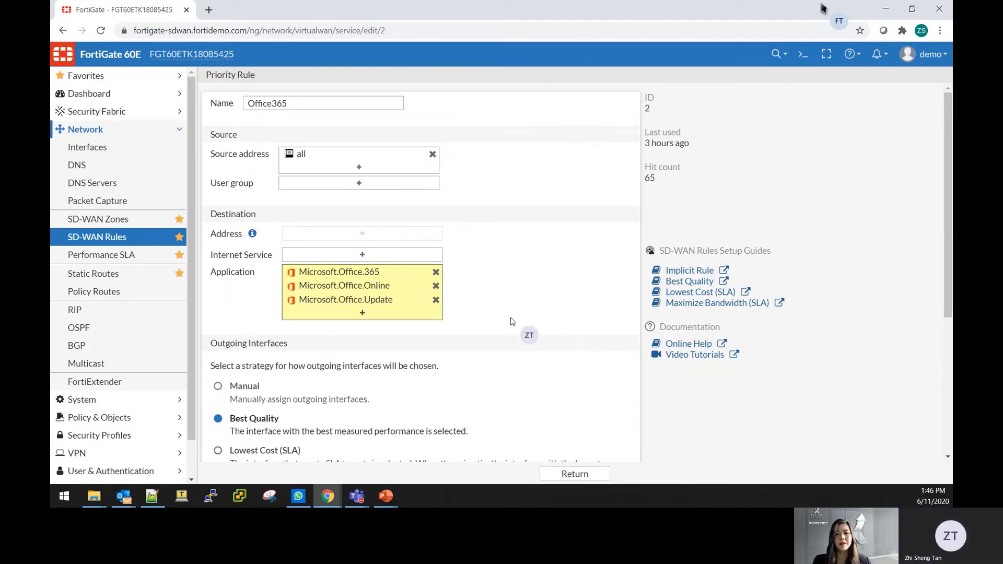
Scroll the Office365 rule down to its Outgoing Interfaces and Measured SLA settings.
scroll(512, 321, down, 1)
scroll(513, 321, down, 1)
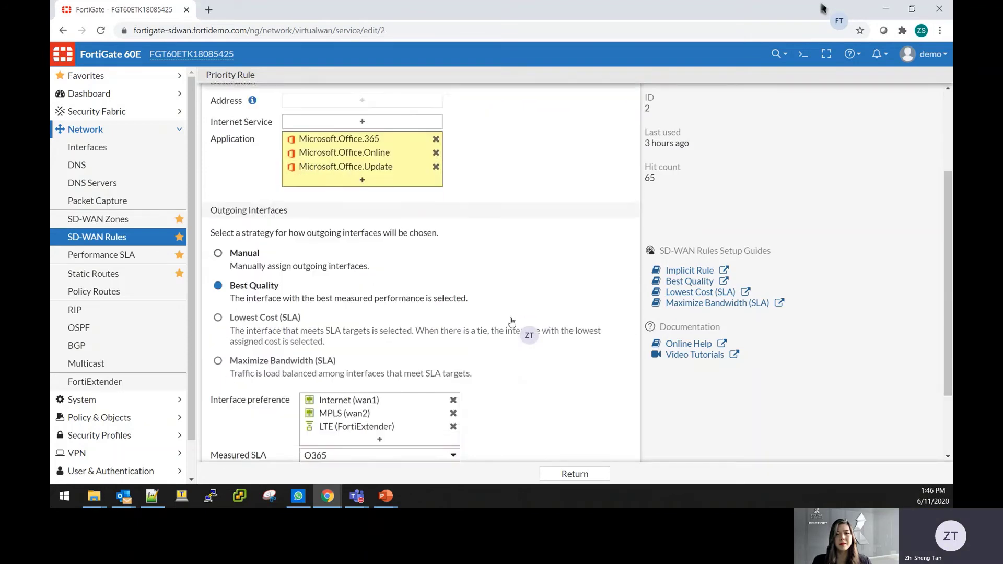
scroll(512, 322, down, 1)
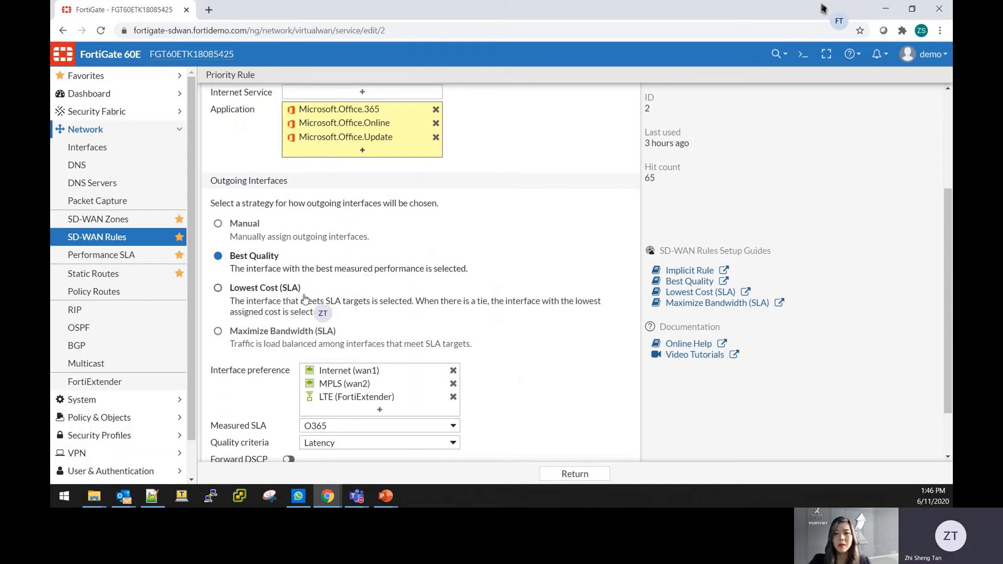
scroll(376, 288, down, 1)
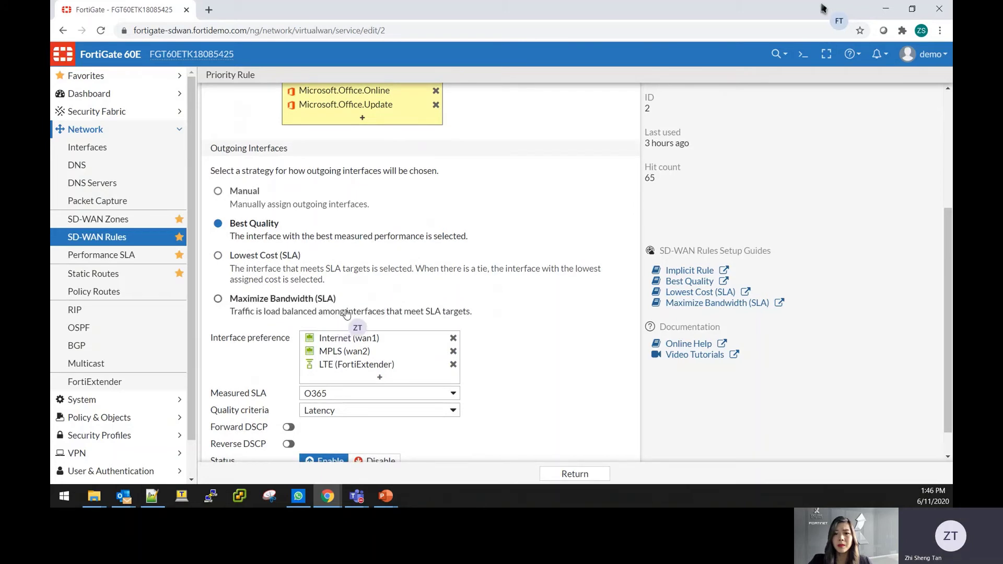
scroll(512, 310, down, 1)
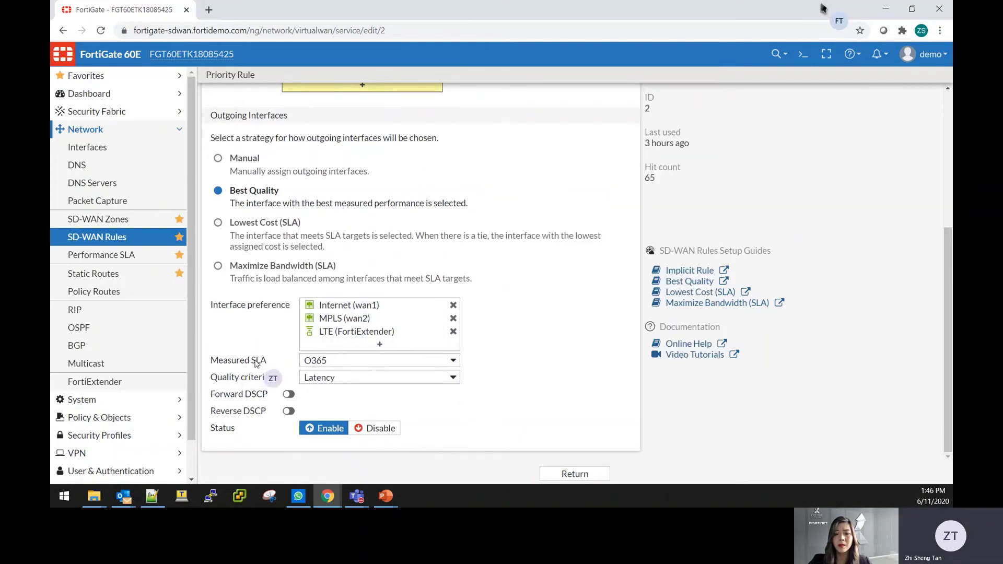
Leave O365 as the measured SLA and Latency as the quality criterion.
click(337, 360)
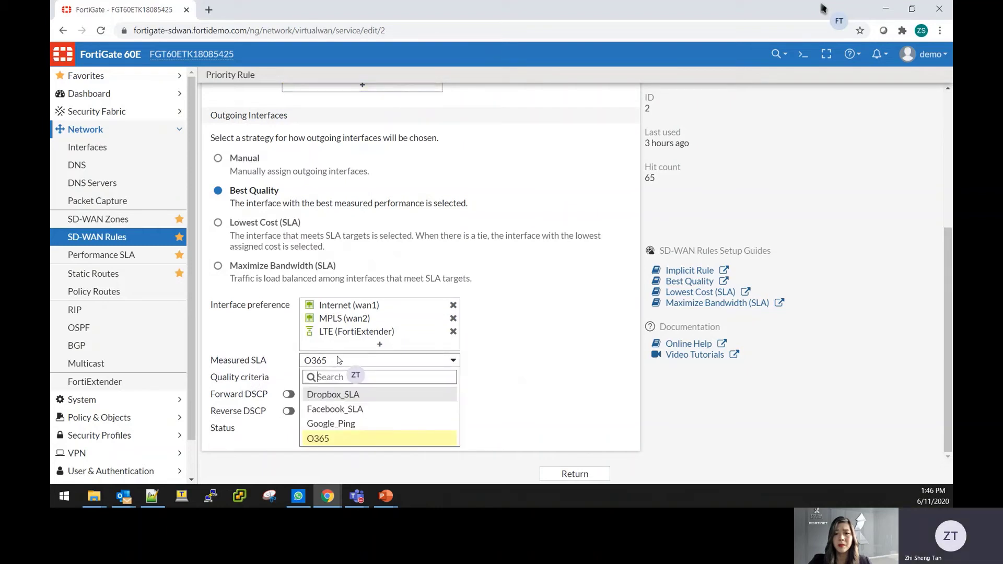
click(263, 364)
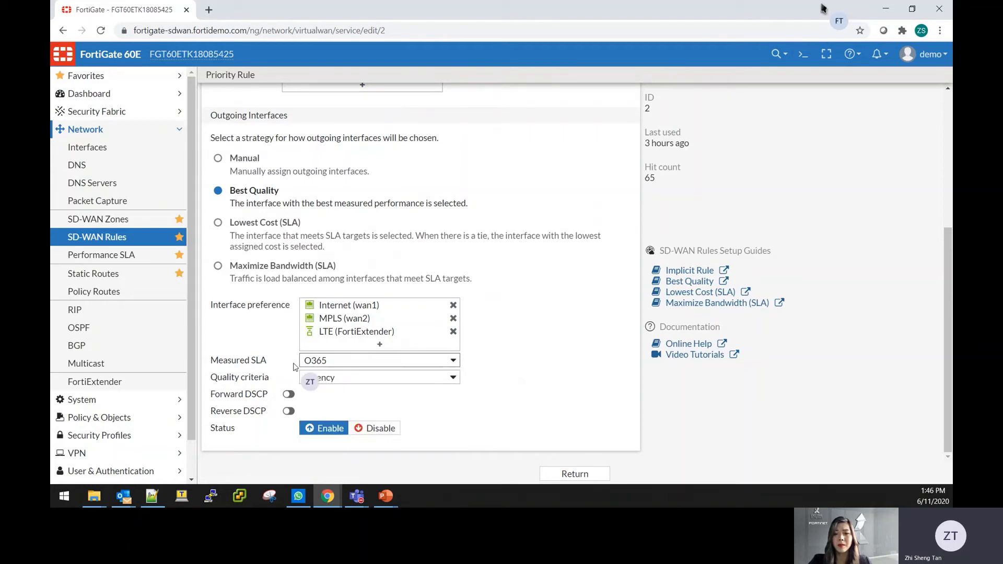
click(394, 381)
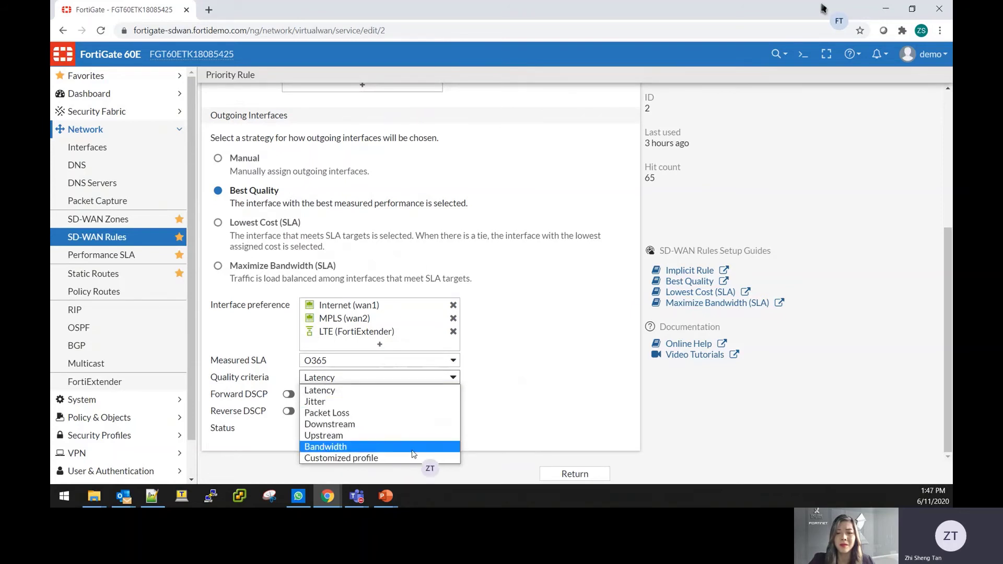
click(502, 385)
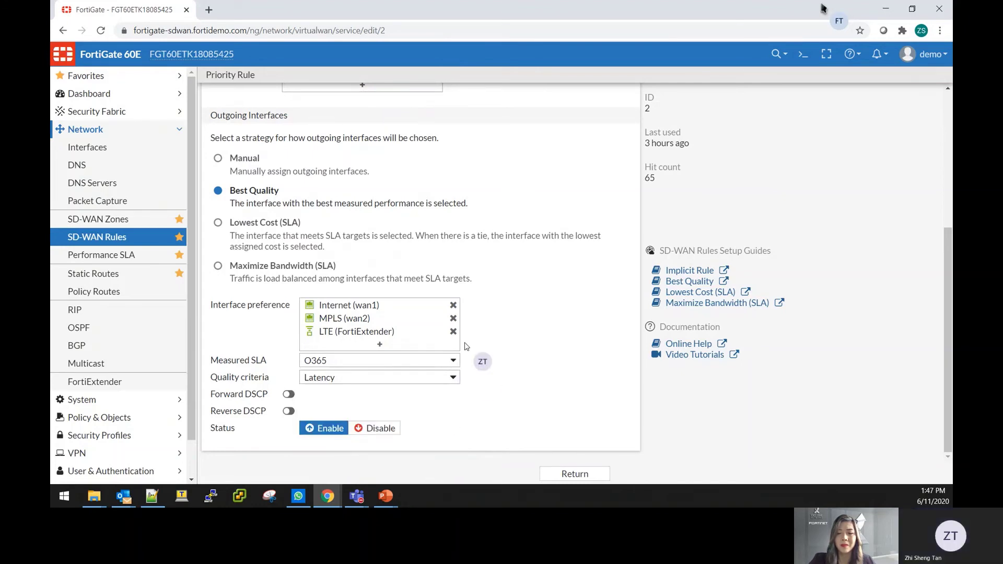
scroll(452, 361, up, 1)
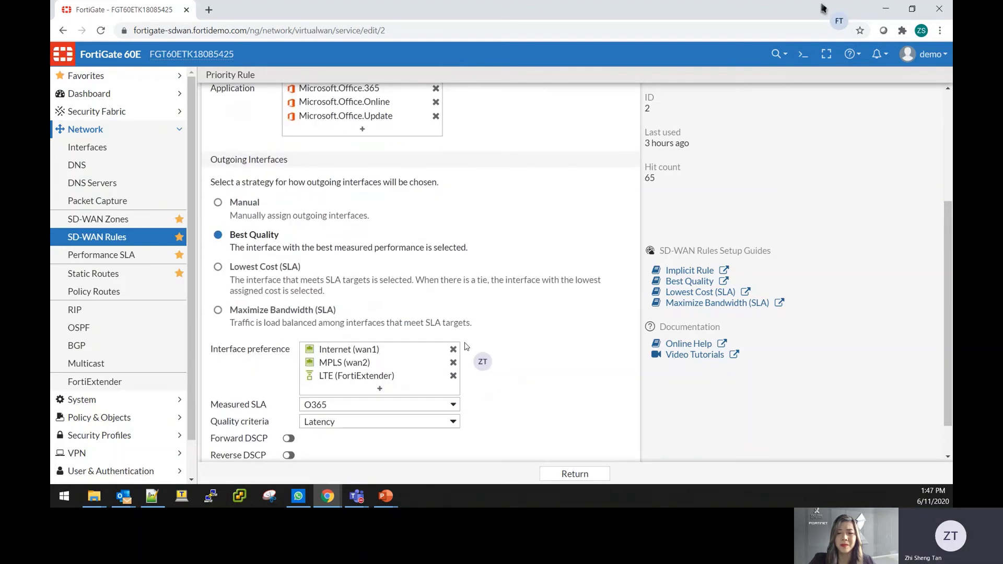
Open the Performance SLA page listing Dropbox_SLA, Facebook_SLA, Google_Ping and O365.
click(128, 255)
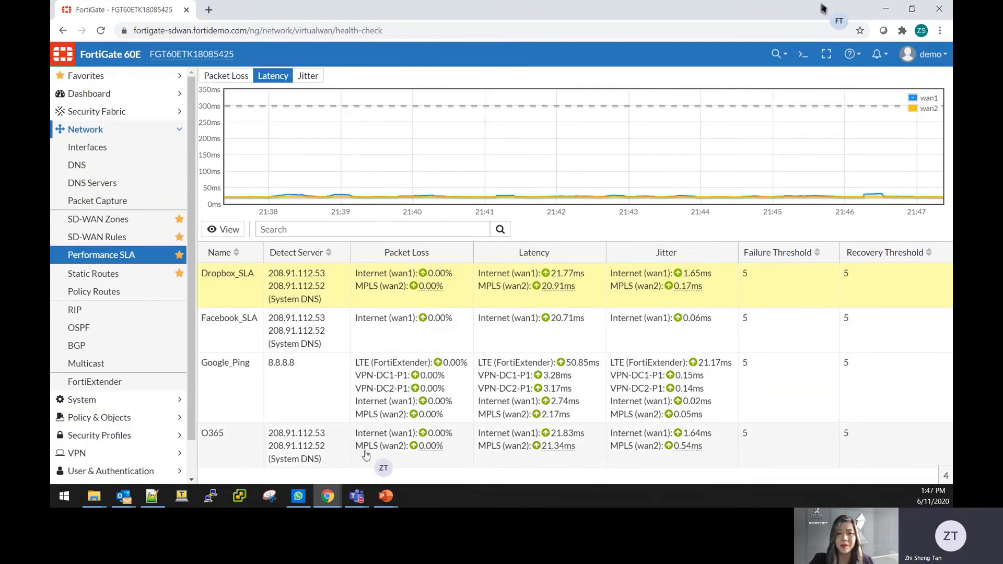
Open the O365 SLA settings to review its DNS probes and 250 ms latency threshold.
double_click(387, 463)
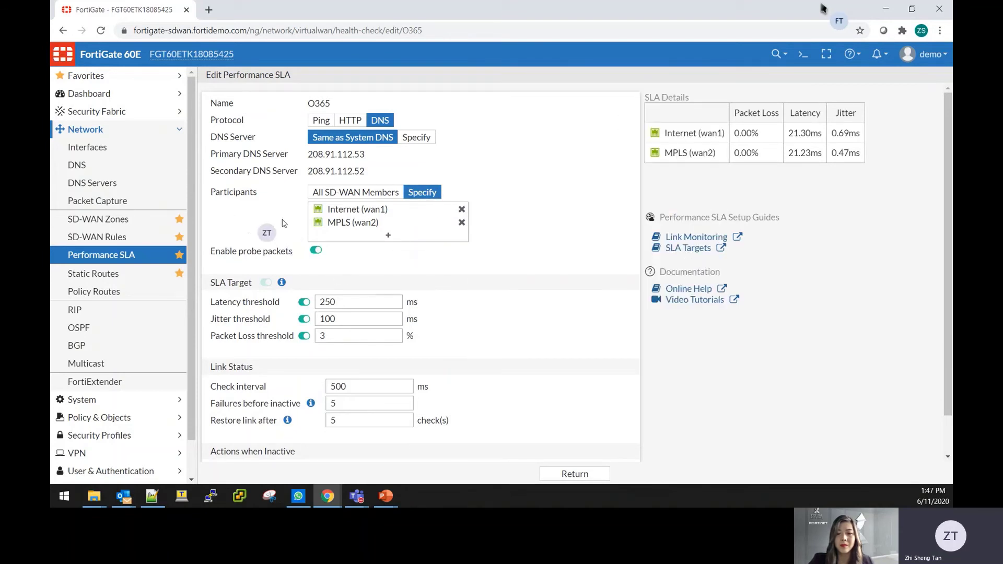
scroll(531, 309, down, 1)
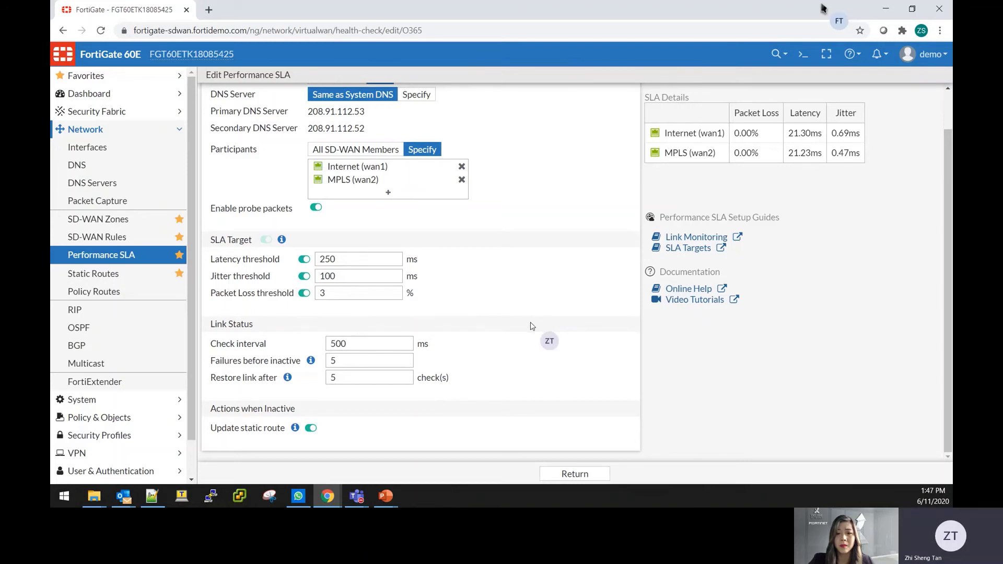
scroll(538, 317, up, 2)
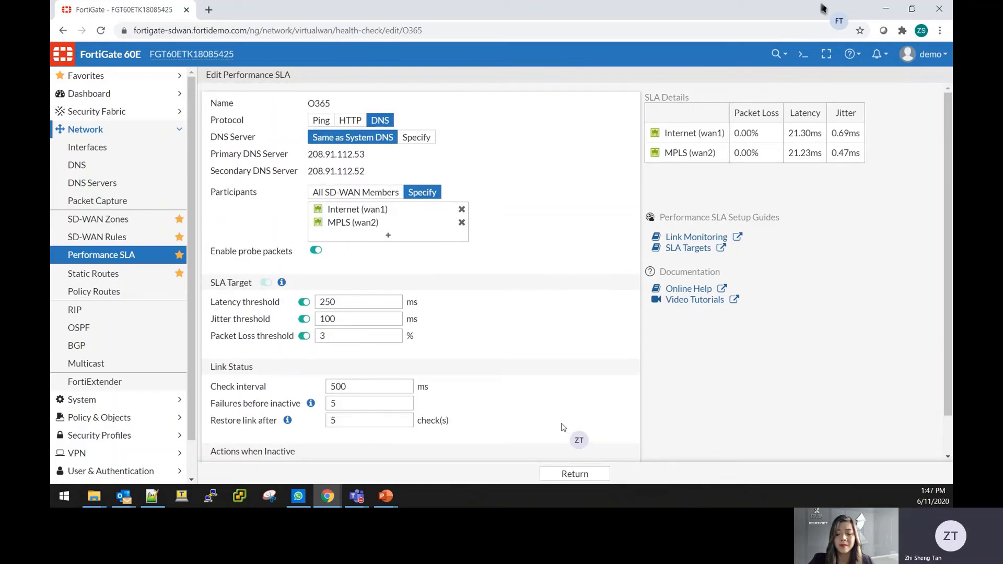
Leave the O365 SLA editor for the Performance SLA list showing its latency and loss.
click(574, 473)
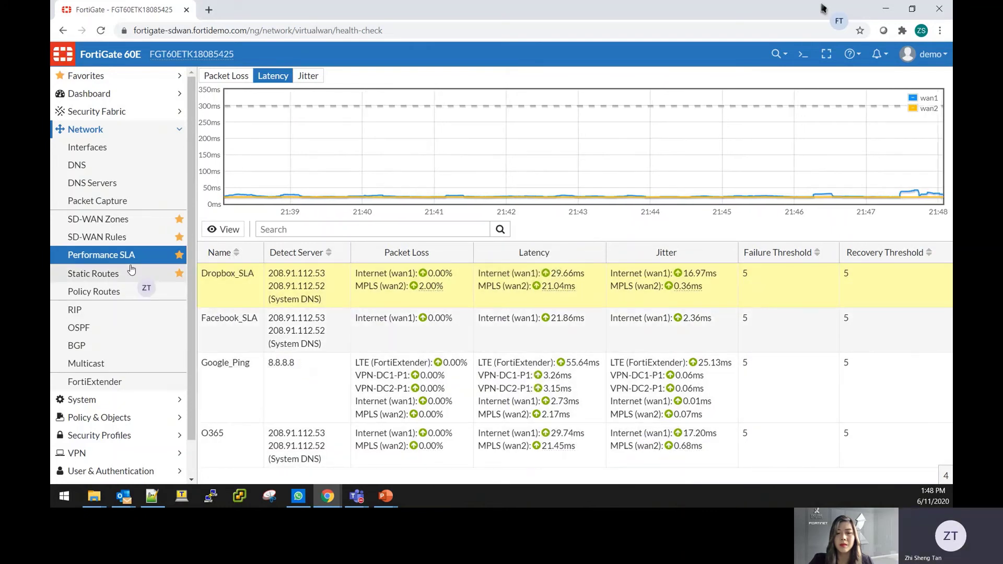
Open the SD-WAN Rules list and select the VoIP rule at the end of the table.
click(114, 241)
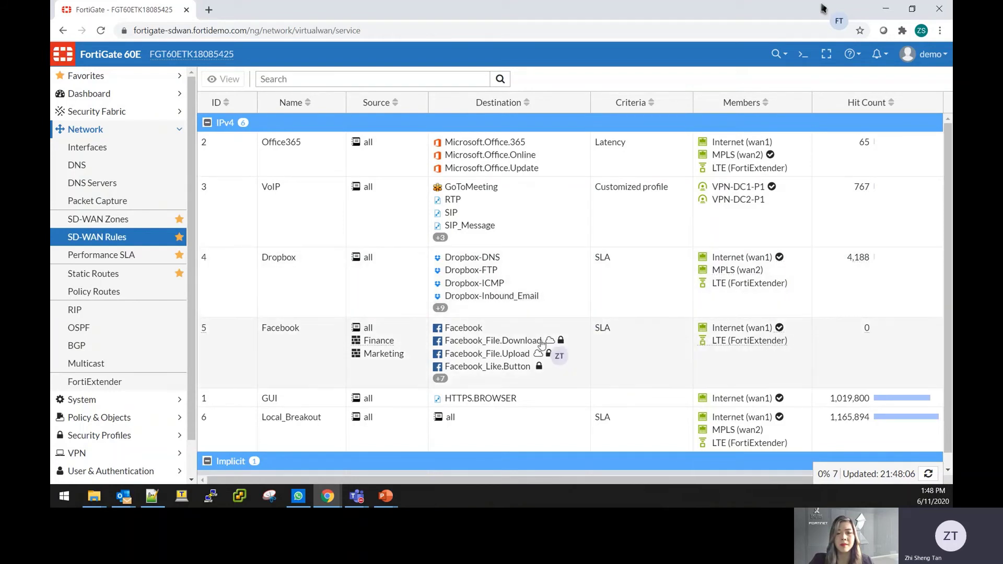
scroll(519, 307, down, 1)
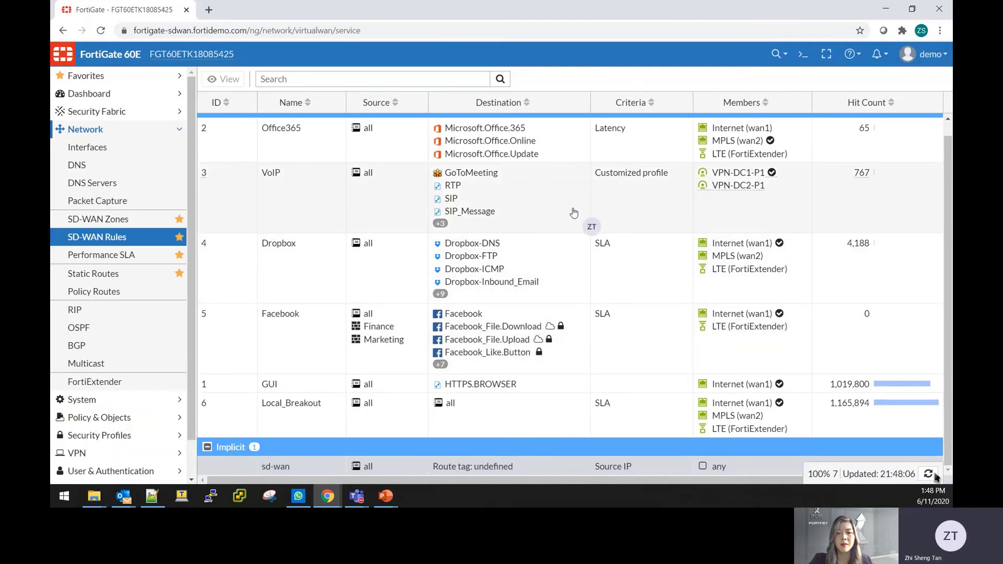
click(556, 214)
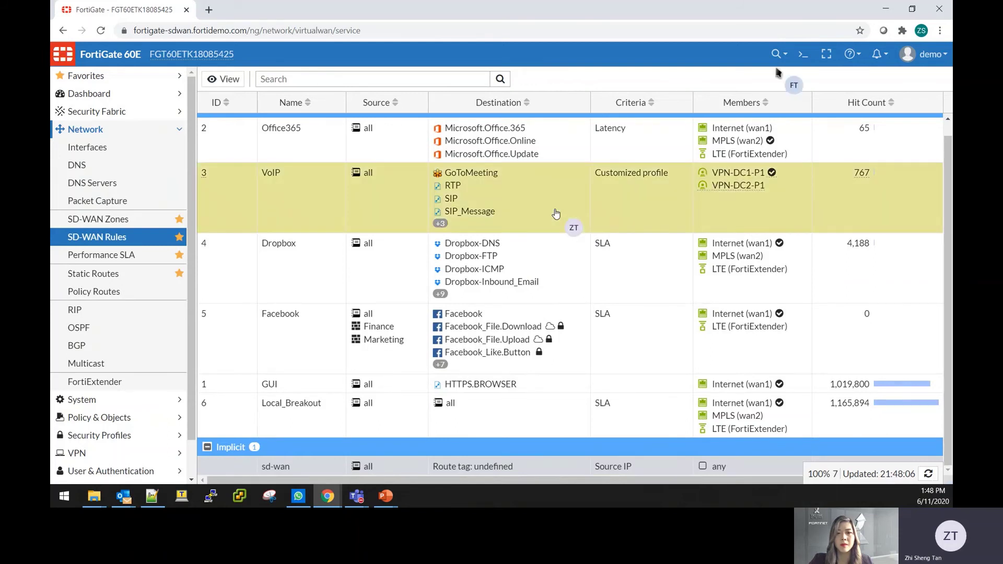
Review the VoIP rule's Best Quality settings, then expand Security Profiles and Policy & Objects.
double_click(556, 214)
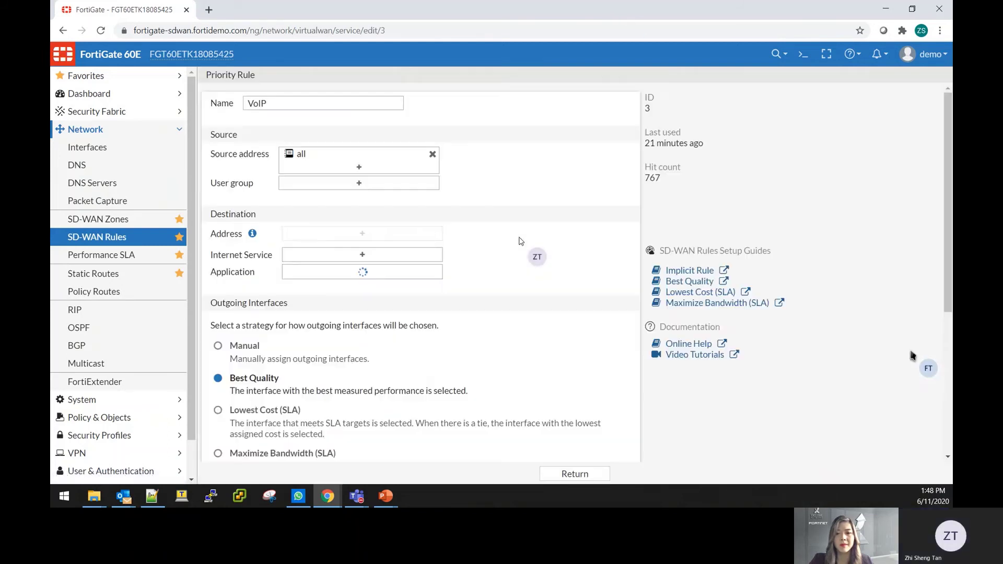
scroll(498, 256, down, 1)
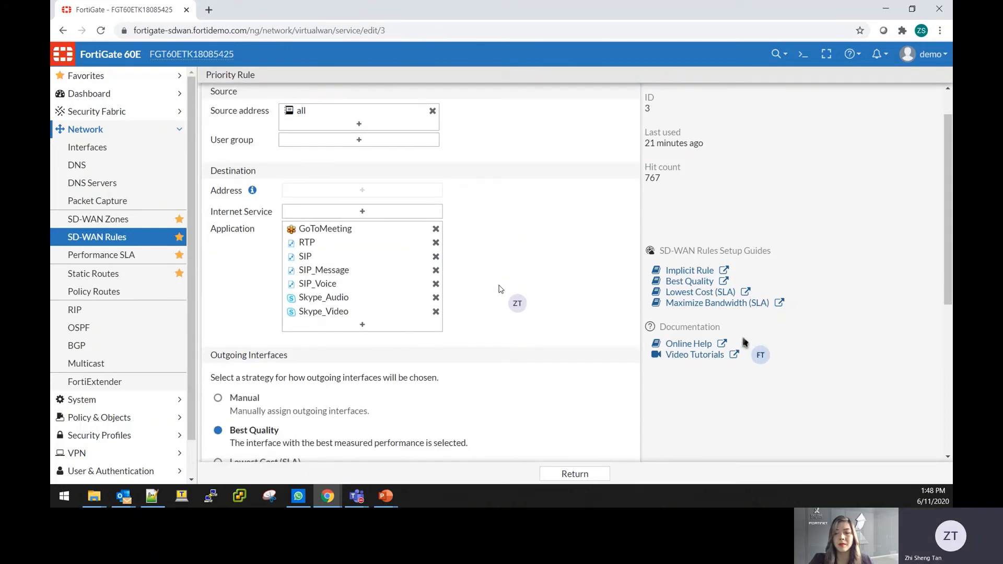
scroll(502, 288, down, 1)
scroll(500, 289, up, 2)
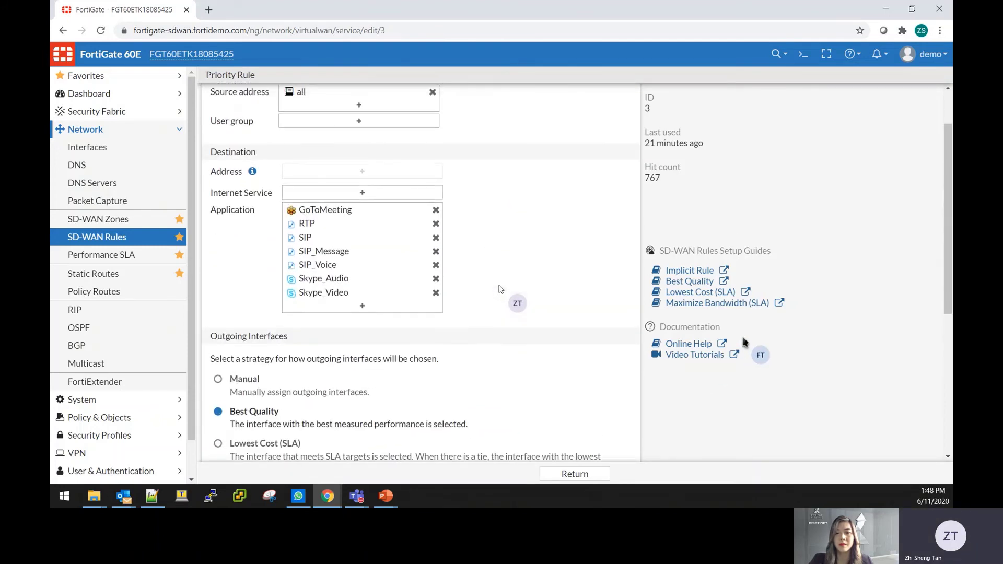
scroll(501, 289, down, 4)
scroll(500, 289, down, 2)
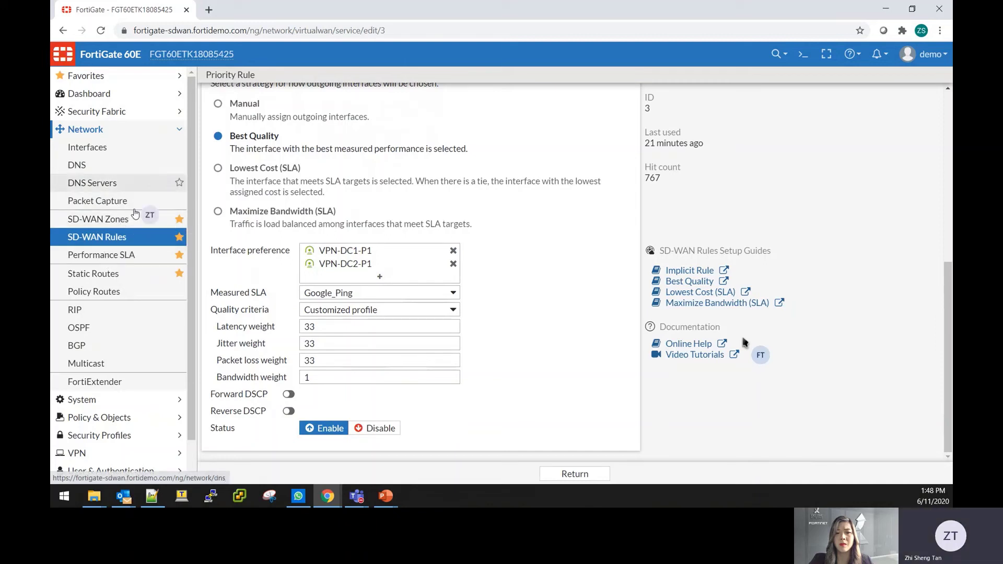
scroll(107, 330, down, 1)
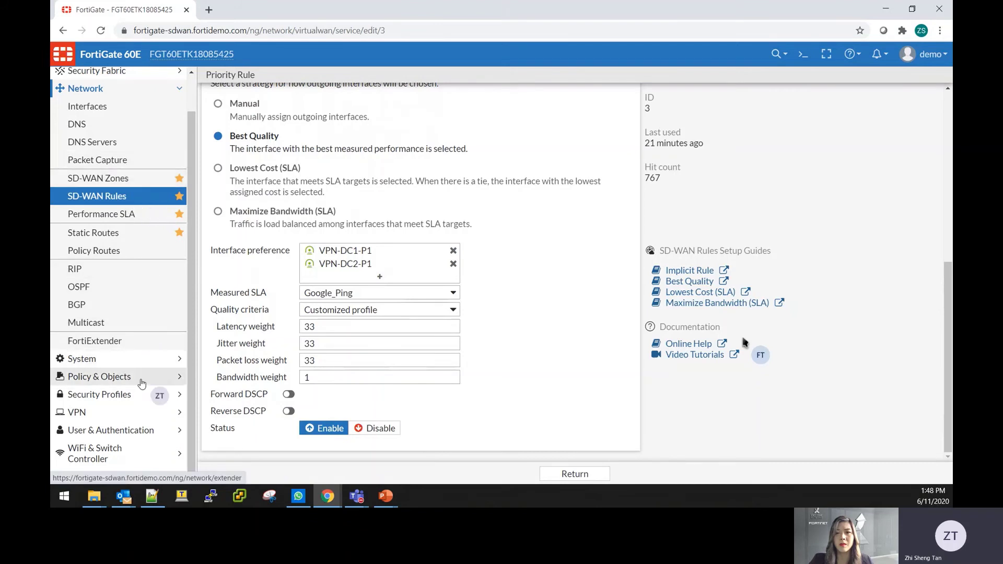
click(135, 400)
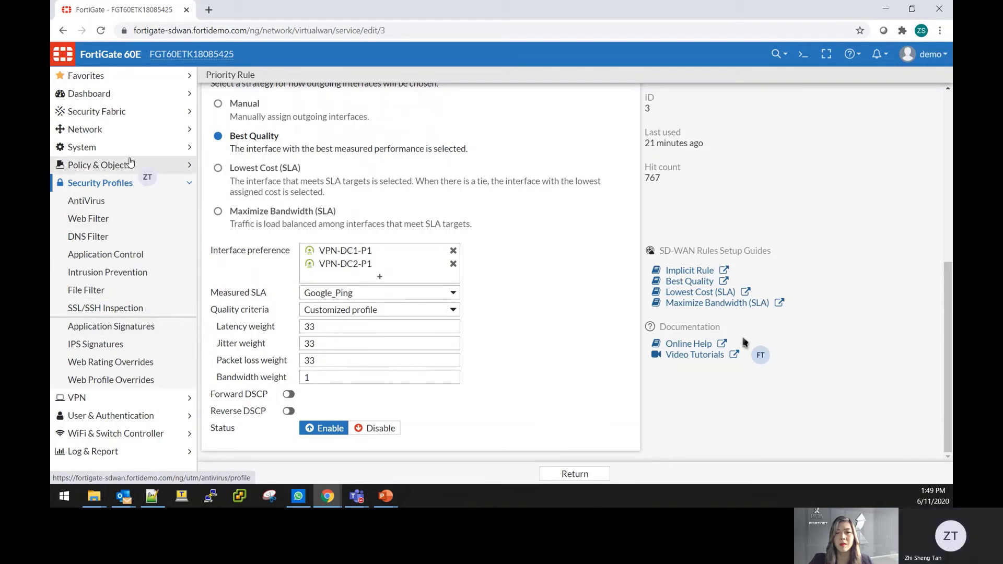
click(131, 165)
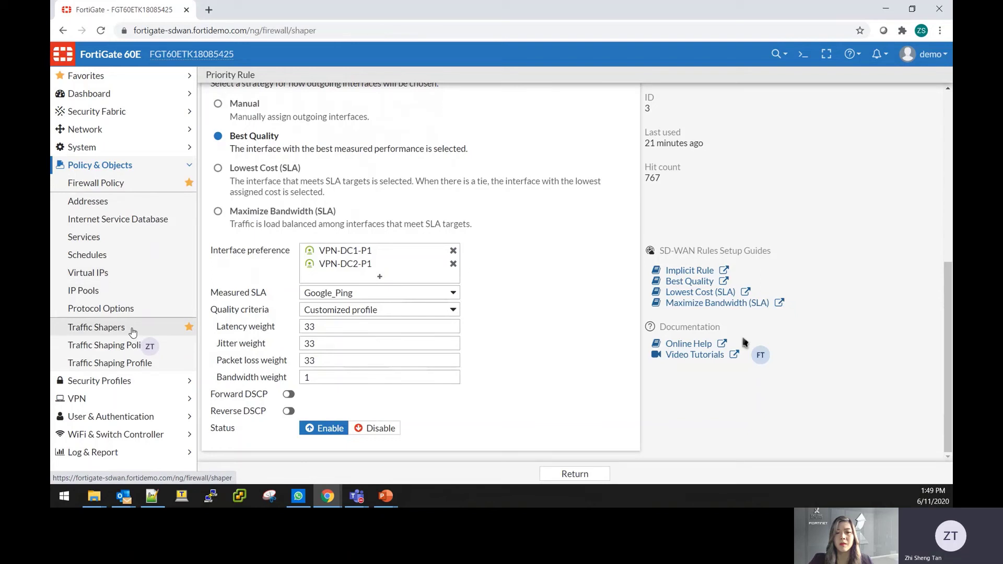
Enable 1 kbps guaranteed bandwidth on the FTP traffic shaper.
click(133, 332)
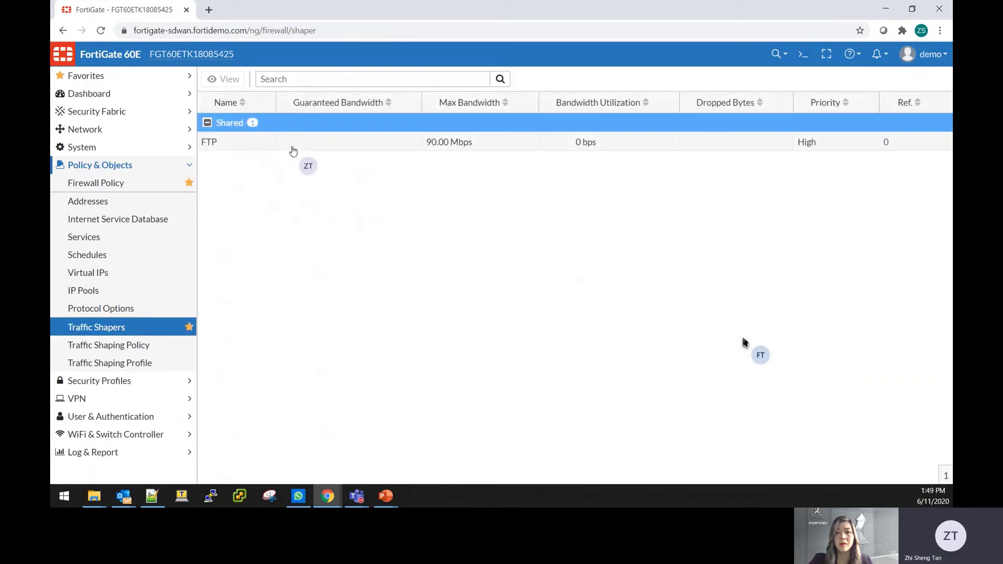
click(307, 142)
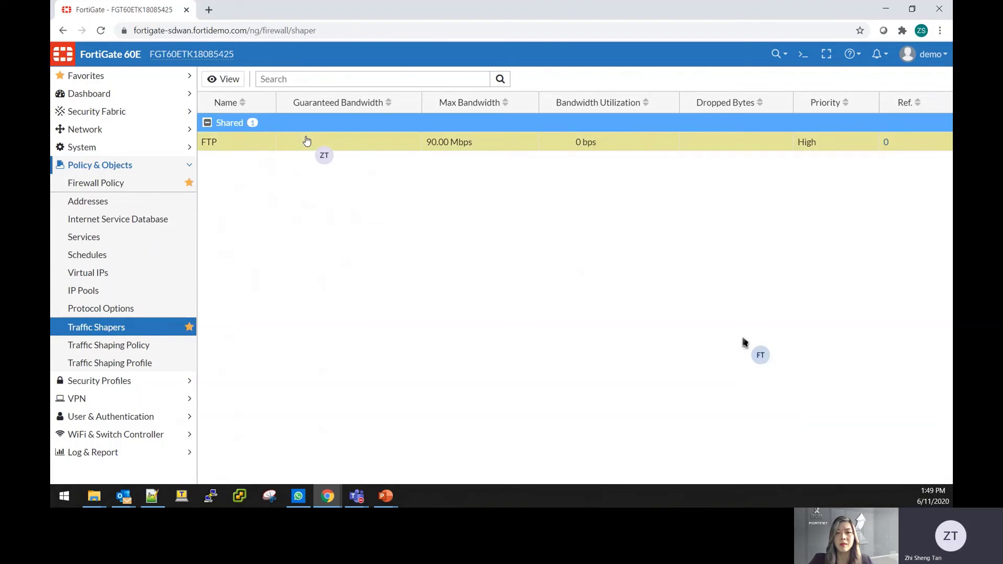
double_click(306, 141)
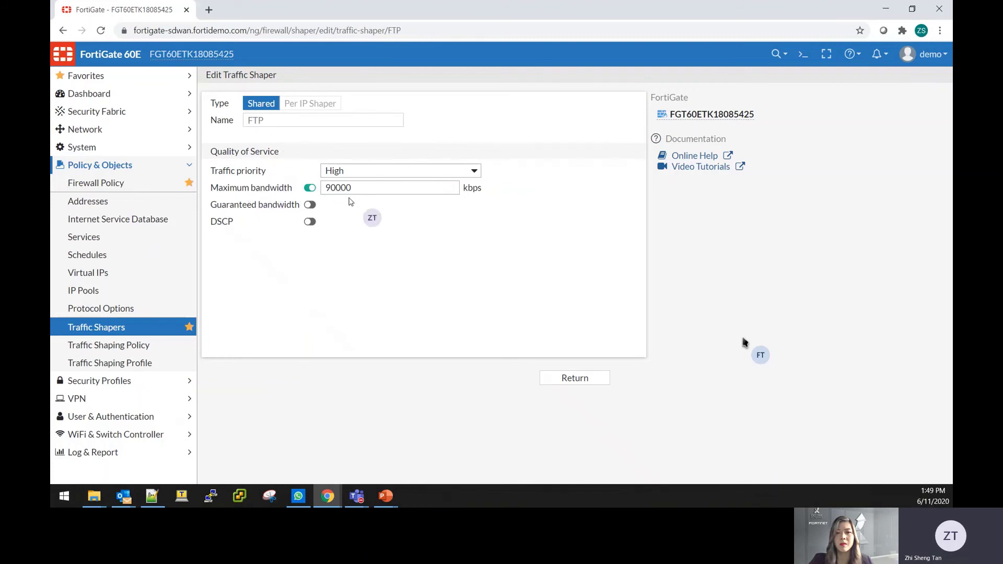
click(310, 207)
click(349, 204)
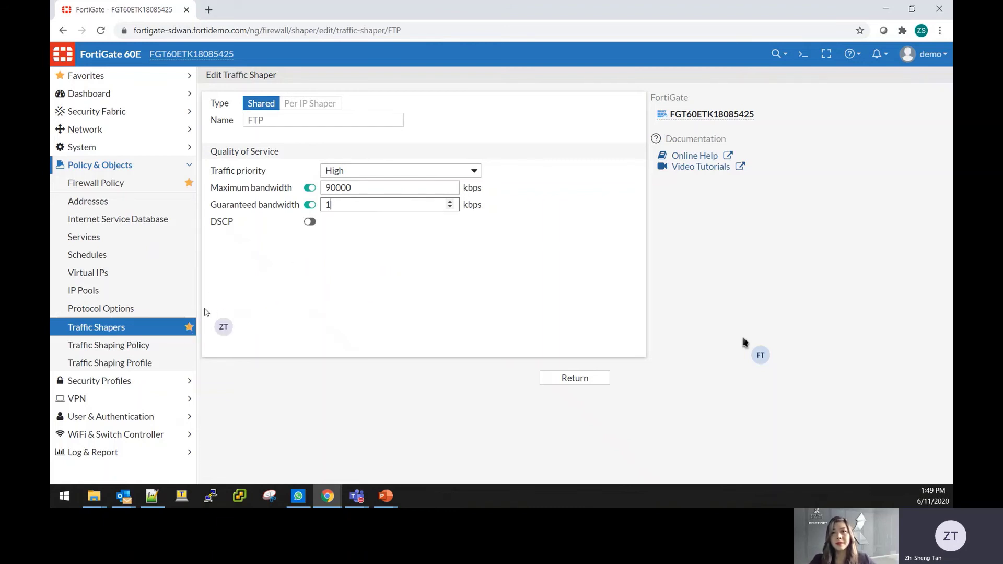
click(407, 331)
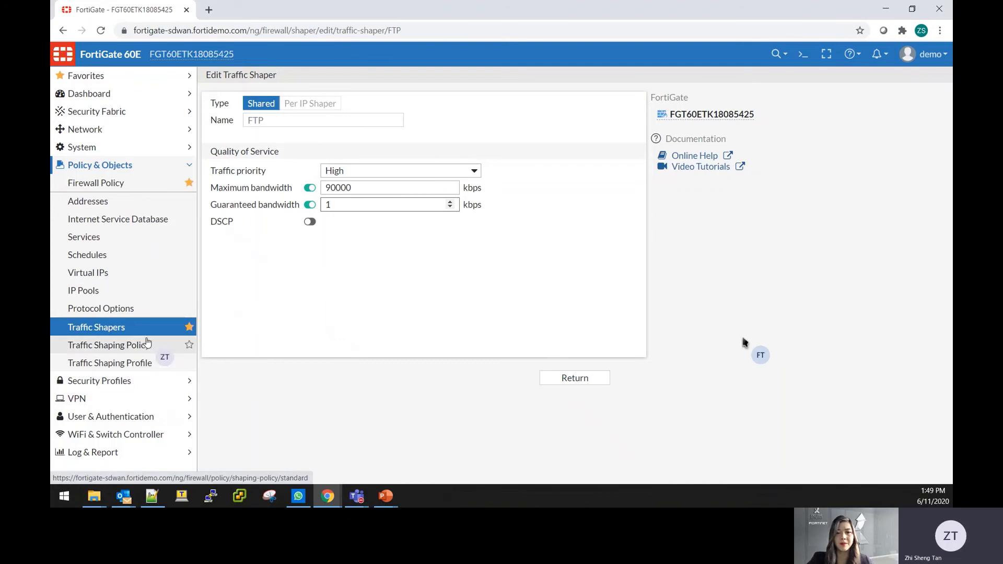
Show the Traffic Shaping Policy list, then expand the Dashboard menu.
click(145, 345)
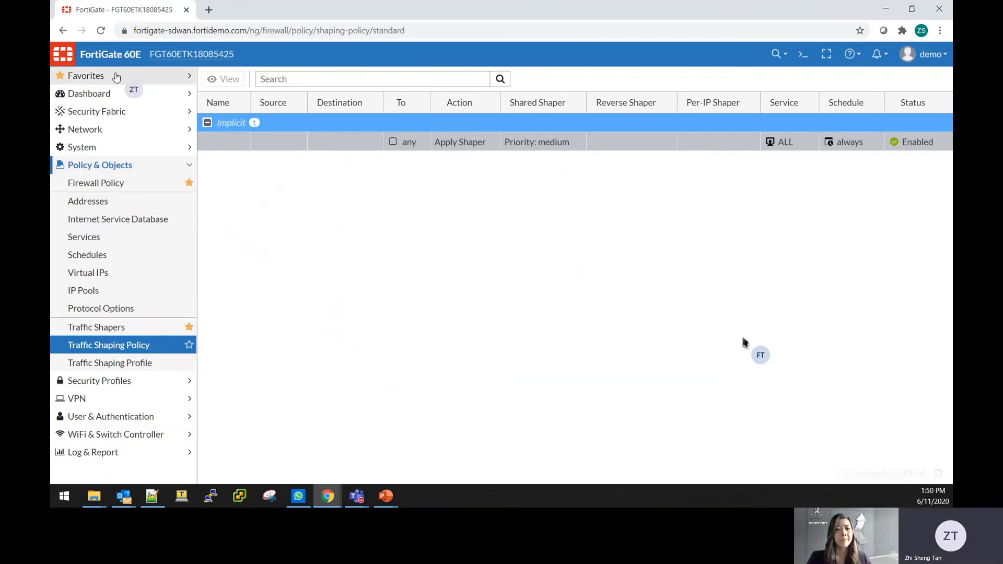
click(148, 95)
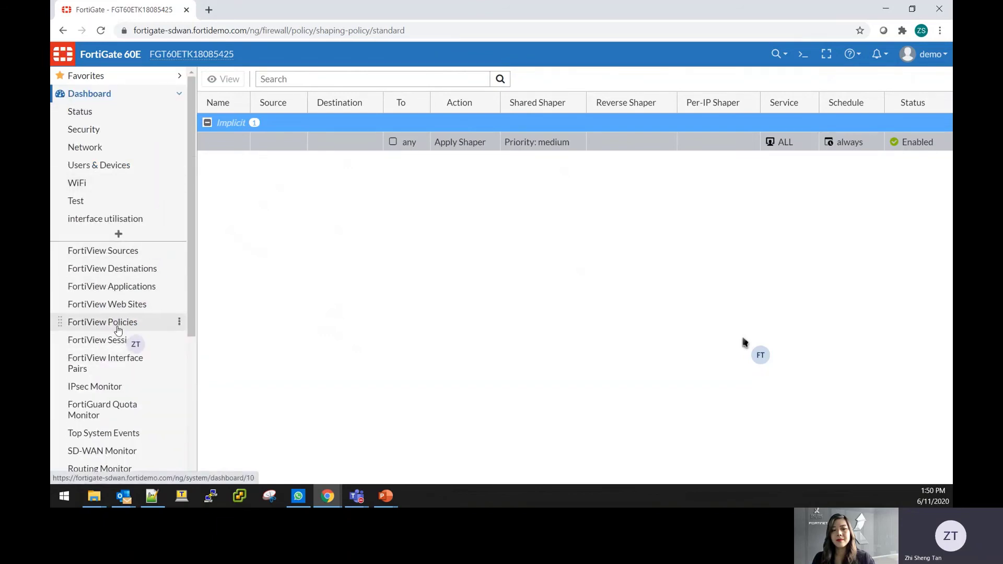
Open the SD-WAN Monitor dashboard showing all five members and their traffic.
scroll(118, 330, down, 1)
click(107, 418)
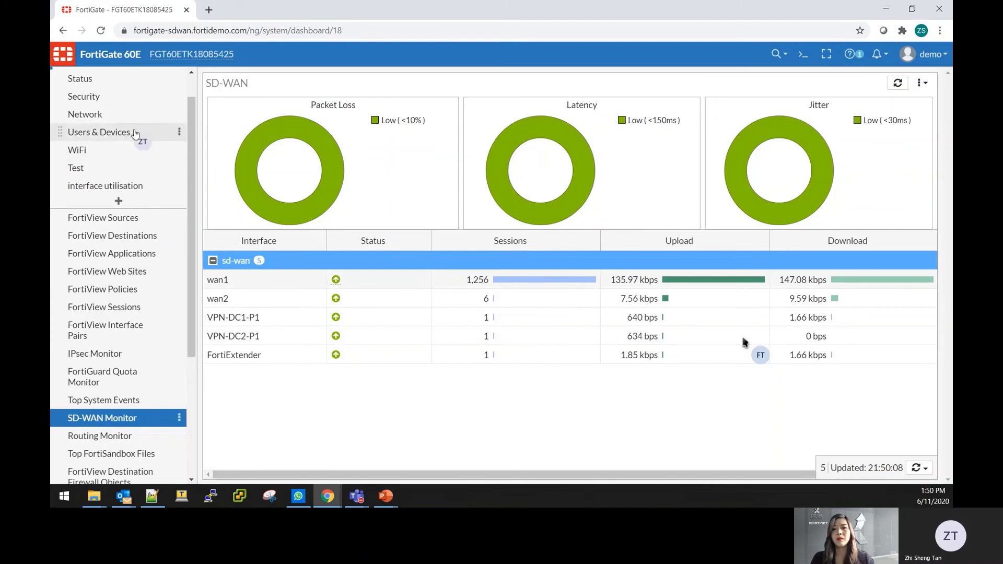
scroll(130, 366, down, 3)
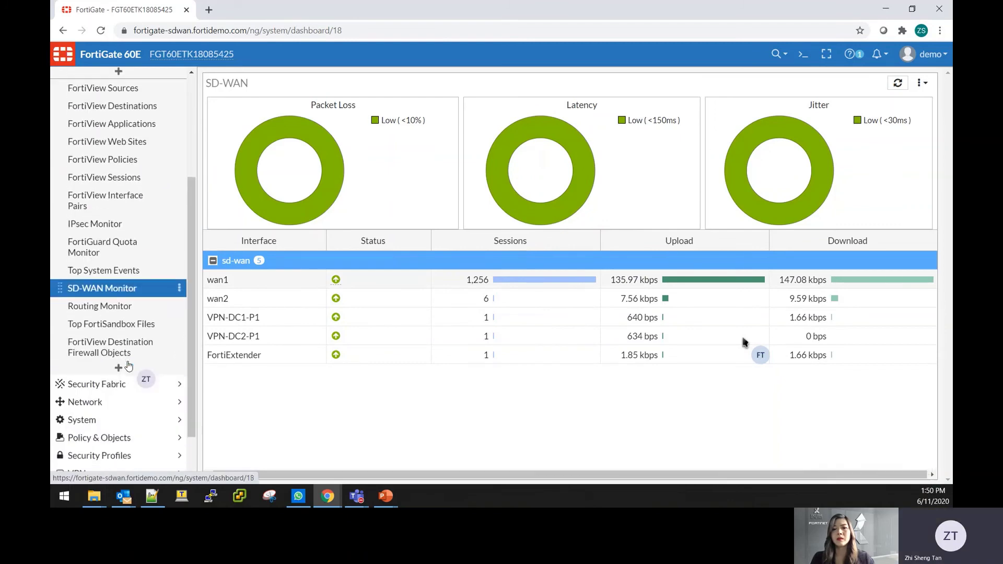
scroll(134, 298, down, 2)
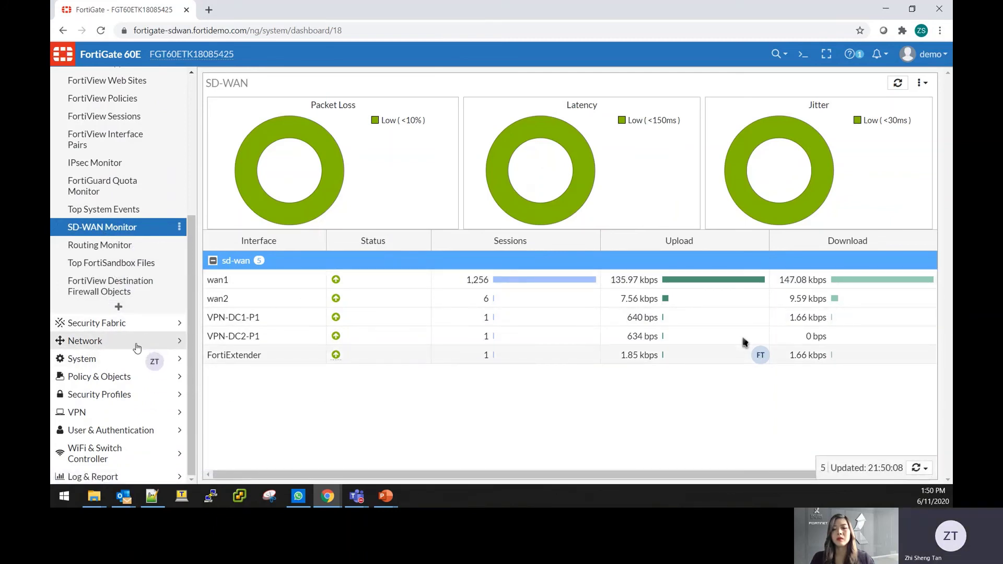
Show the SD-WAN Rules list under Network, then expand Security Profiles.
click(136, 344)
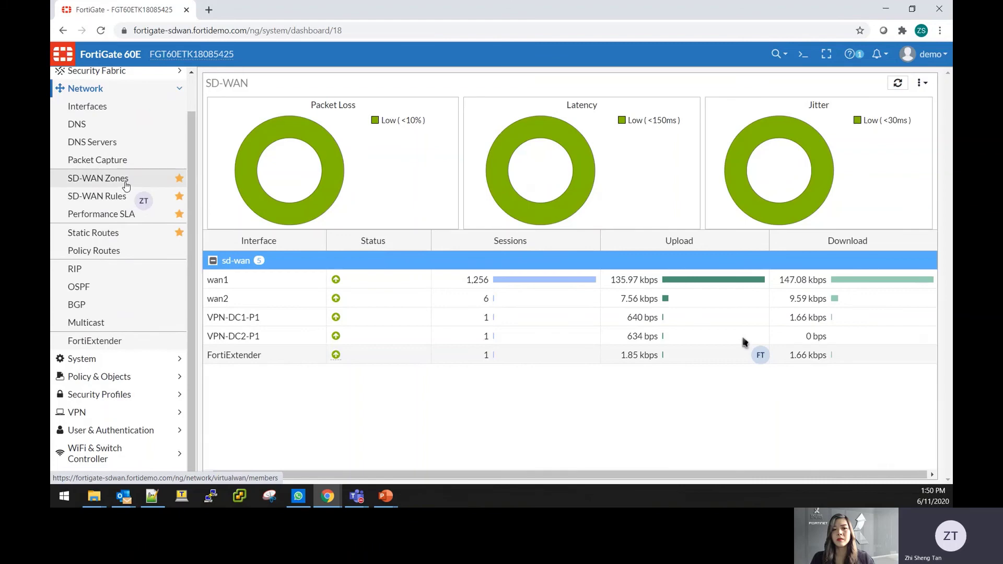
click(119, 198)
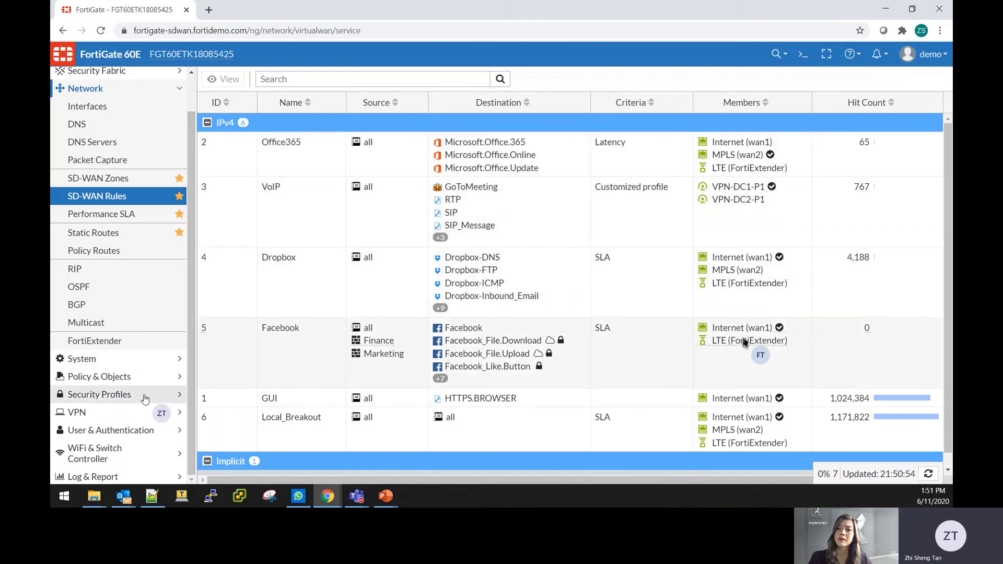
click(145, 392)
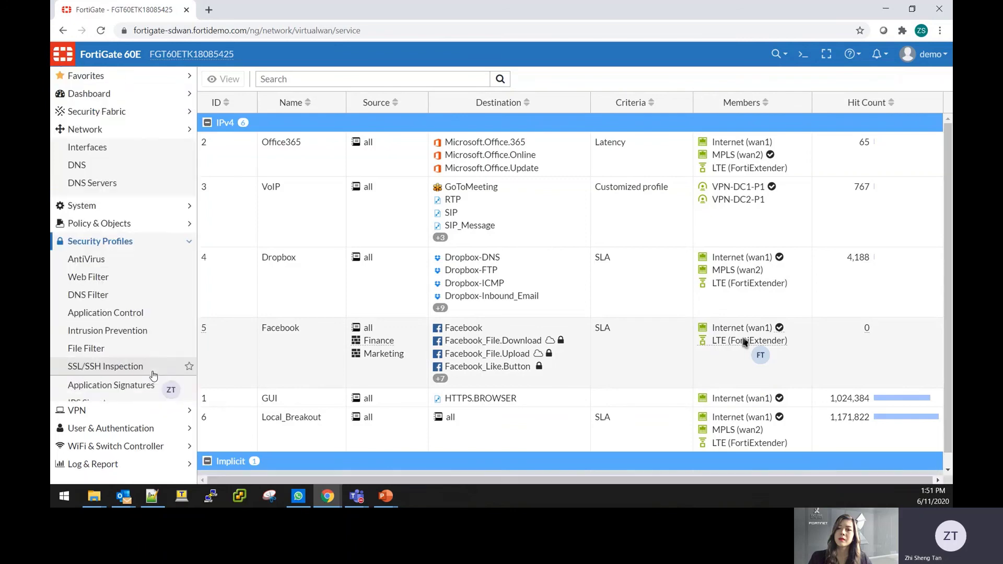
Show the Firewall Policy list and inspect Internet_Access's destination and security profiles.
click(140, 378)
click(99, 165)
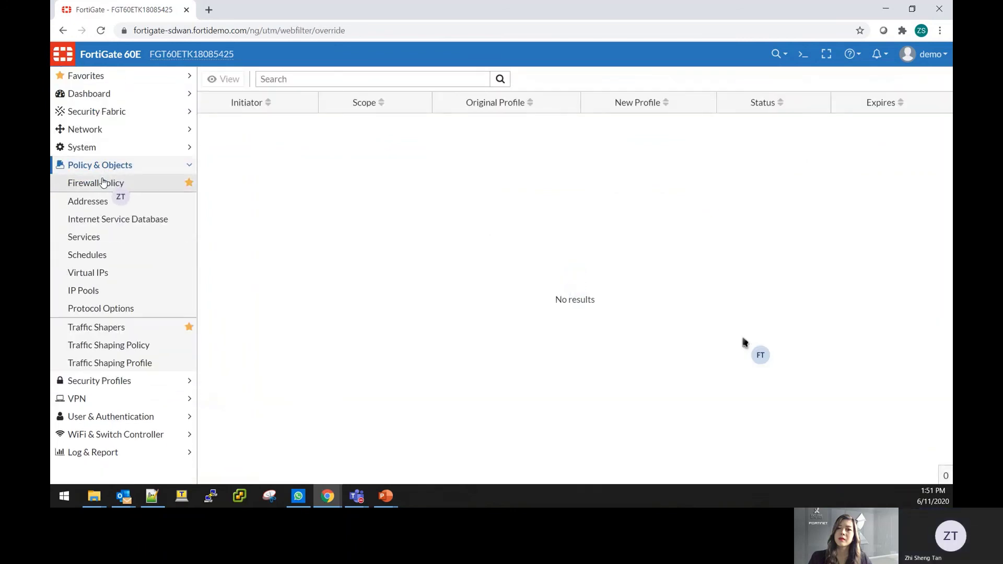
click(101, 186)
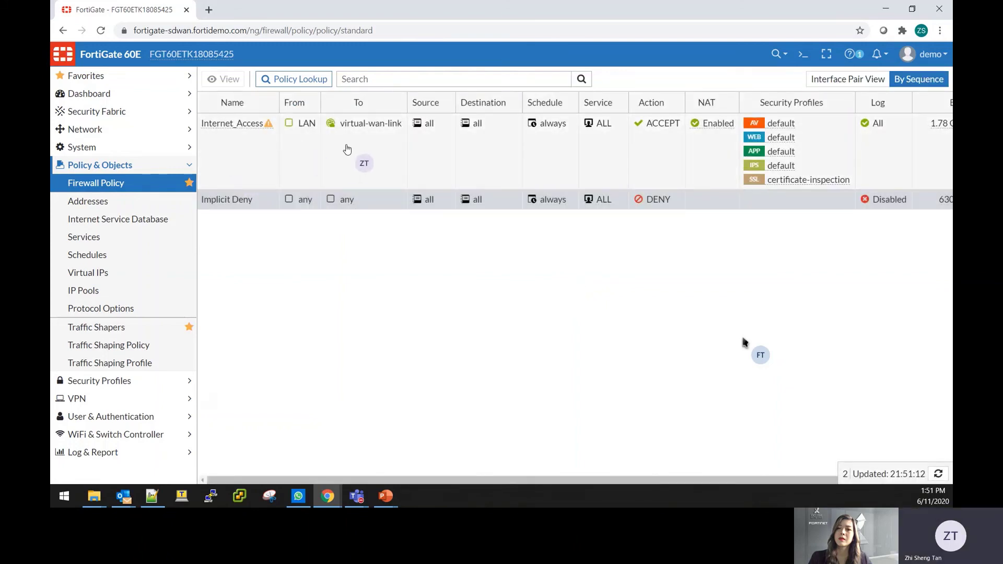
mouse_move(380, 128)
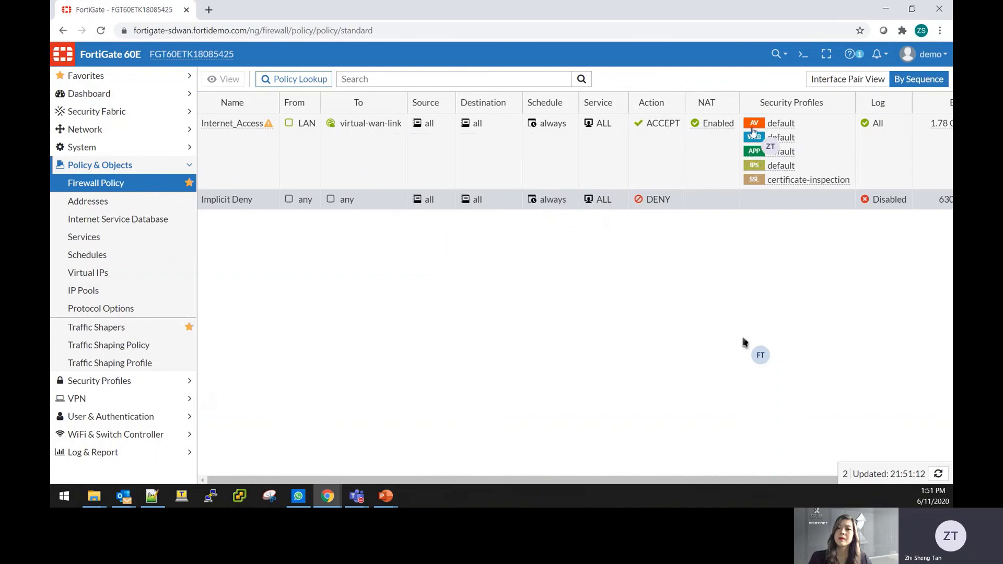
mouse_move(763, 144)
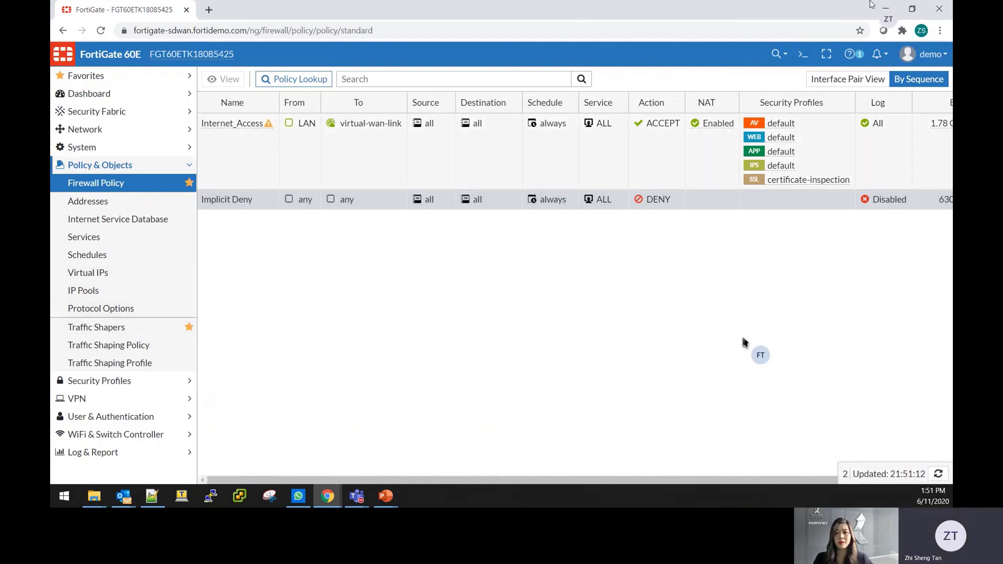
Minimize the browser and advance the slideshow to the 'Summary on the Demo' slide.
click(888, 16)
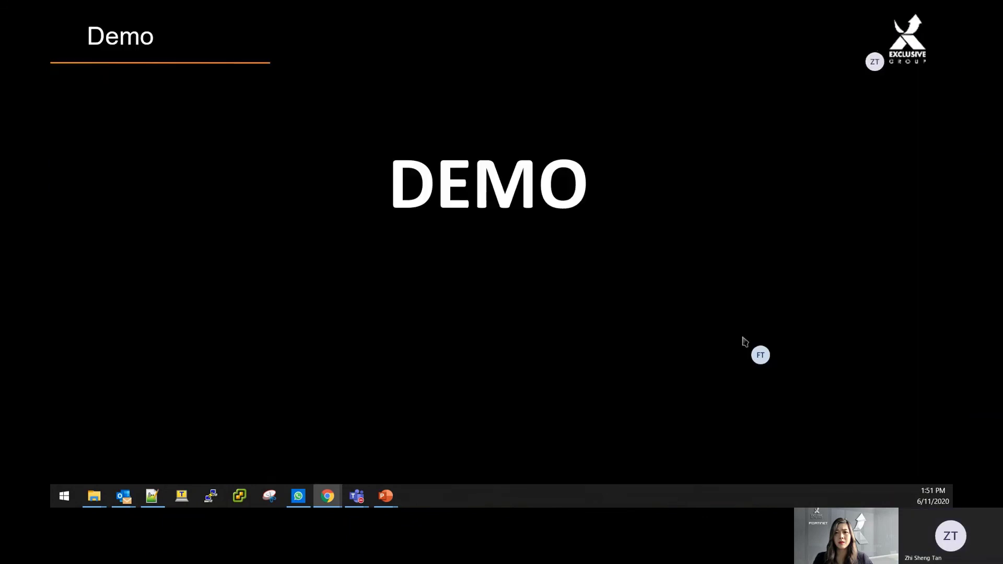
click(485, 347)
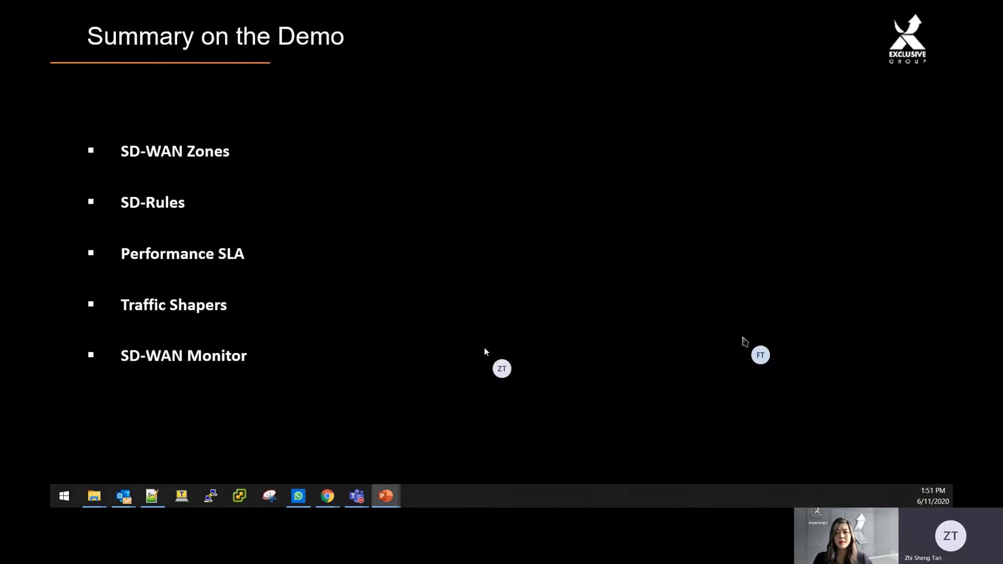